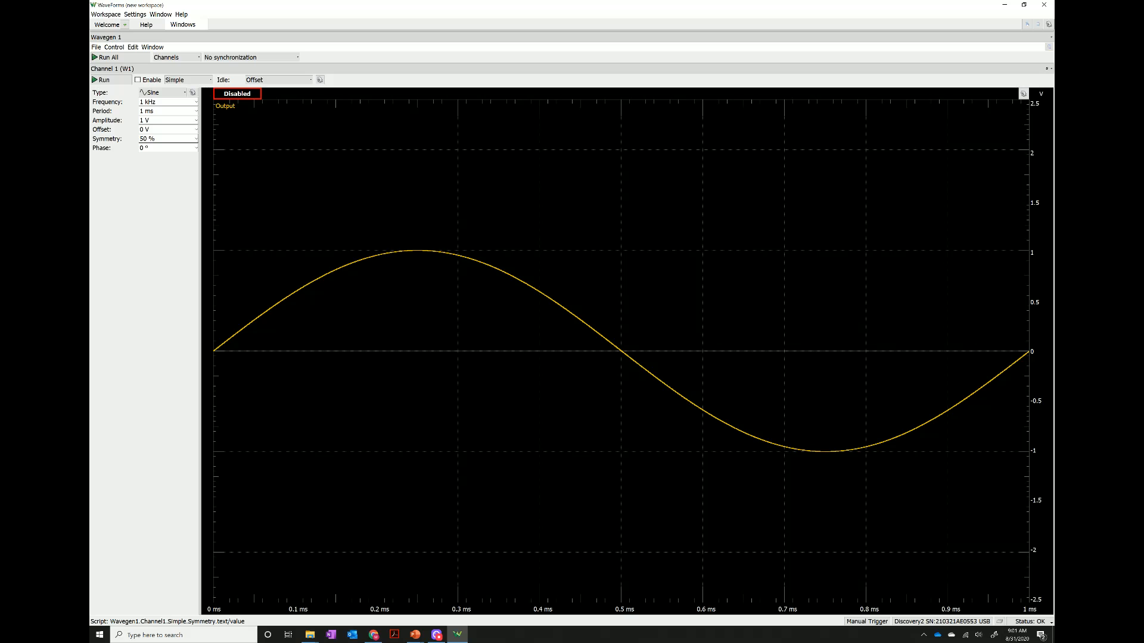
Switch channel 1 to Custom mode and start a new custom waveform
click(202, 80)
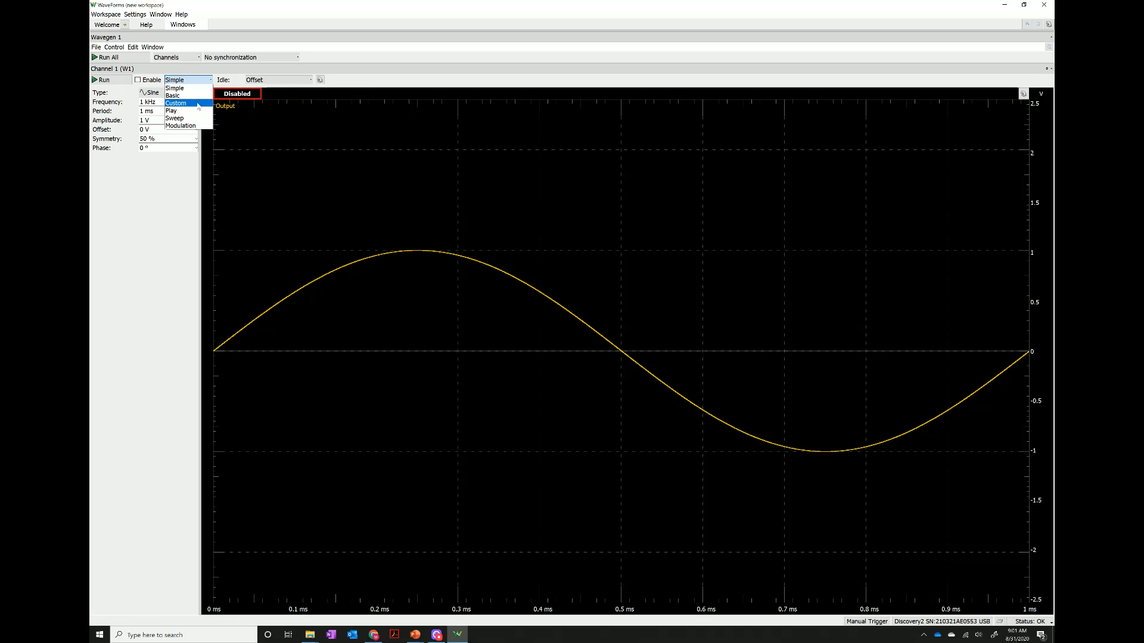
click(198, 105)
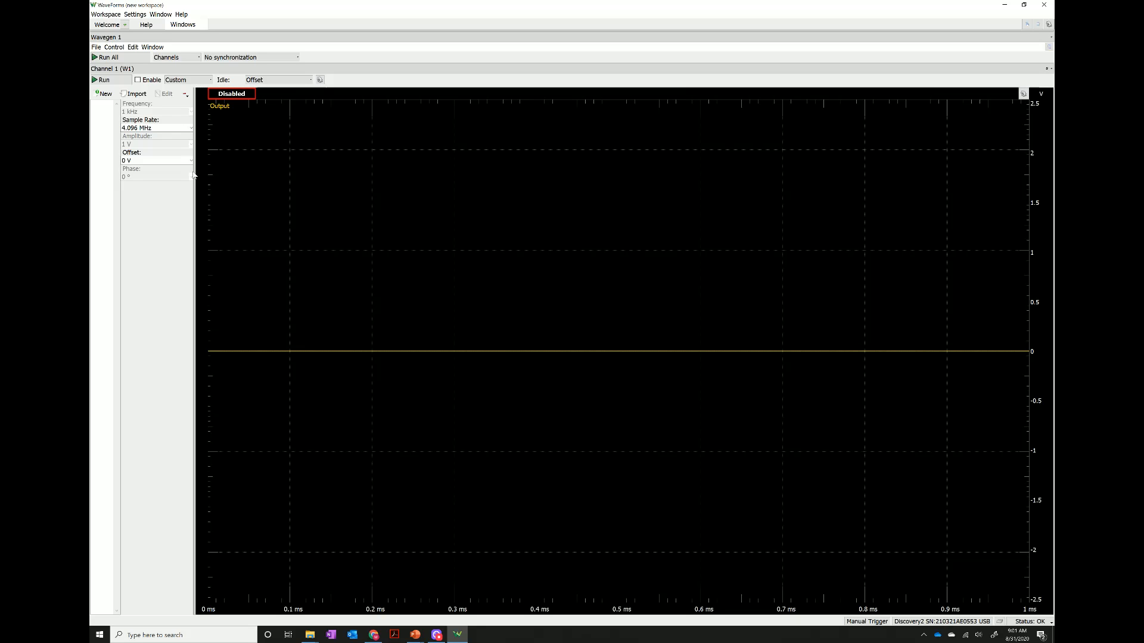
click(103, 94)
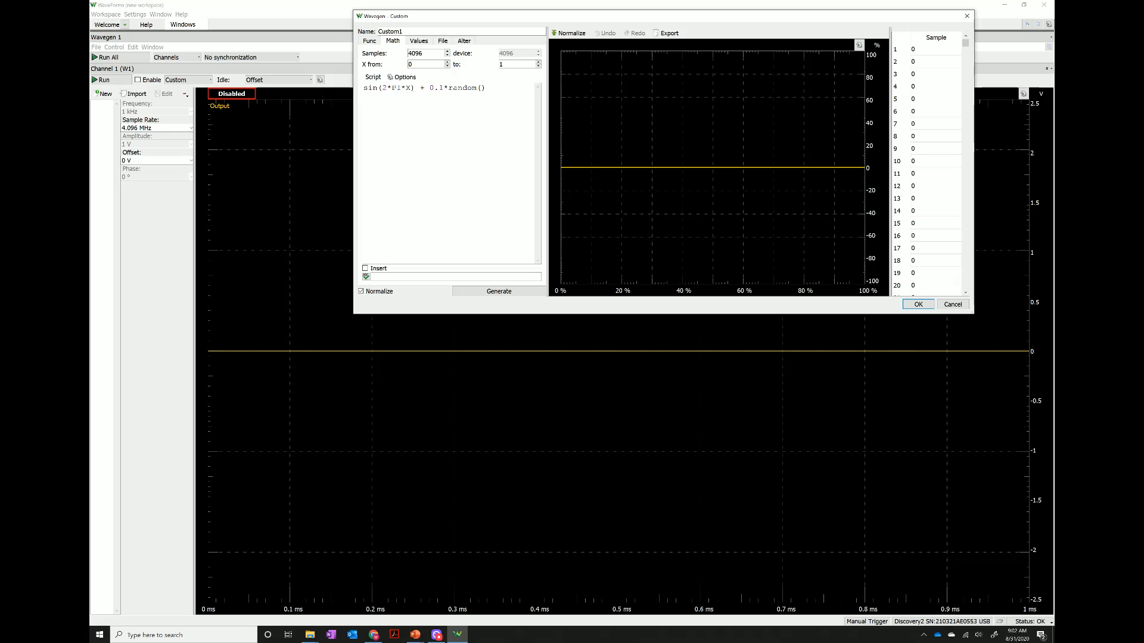
Draw a descending five-level staircase freehand at about 80, 40, 0, -40 and -80 %, each level spanning about 20 % of the period
mouse_move(615, 191)
mouse_down()
mouse_move(679, 162)
mouse_move(710, 174)
mouse_move(740, 225)
mouse_move(762, 237)
mouse_up()
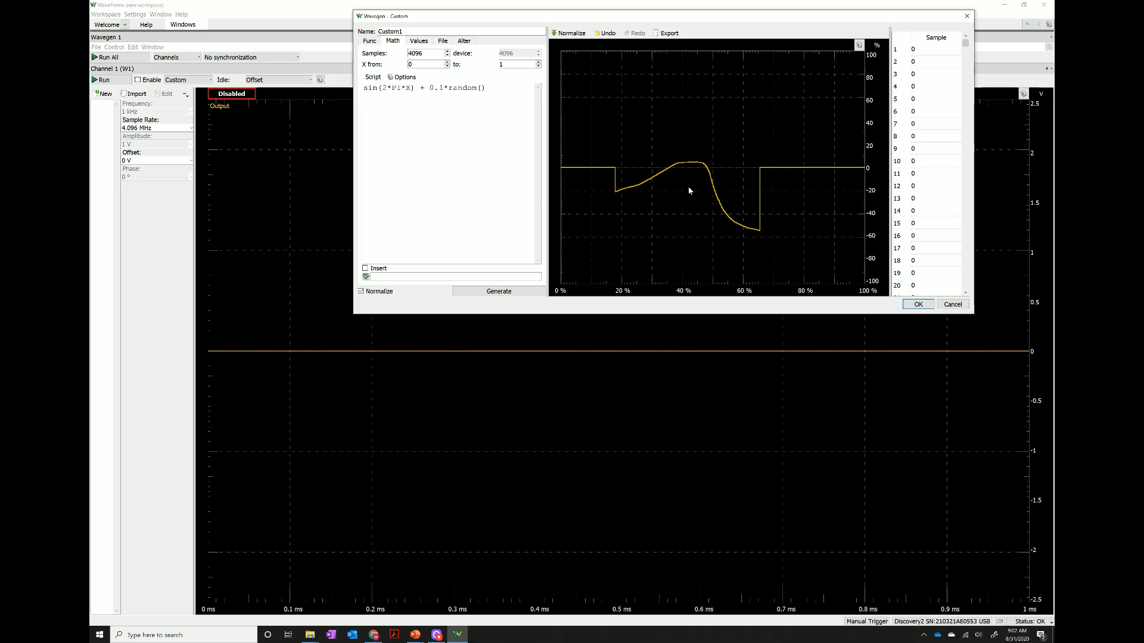
mouse_move(570, 76)
mouse_down()
mouse_move(558, 75)
mouse_move(621, 72)
mouse_up()
drag(621, 123, 684, 120)
mouse_move(683, 171)
mouse_down()
mouse_move(740, 169)
mouse_move(743, 217)
mouse_move(803, 217)
mouse_up()
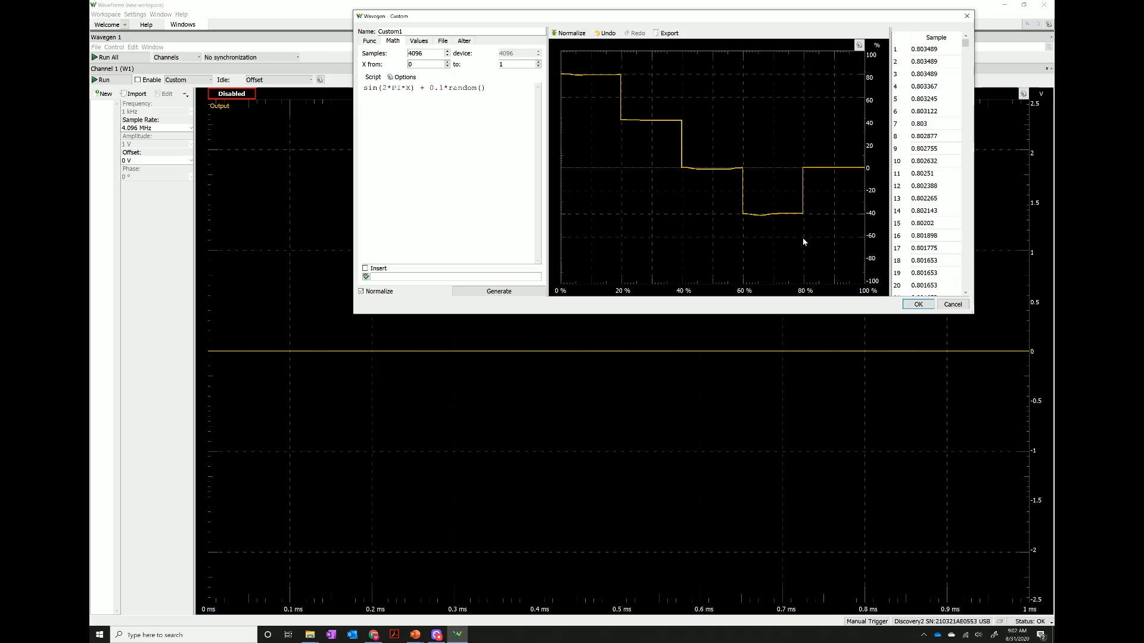
drag(802, 263, 864, 260)
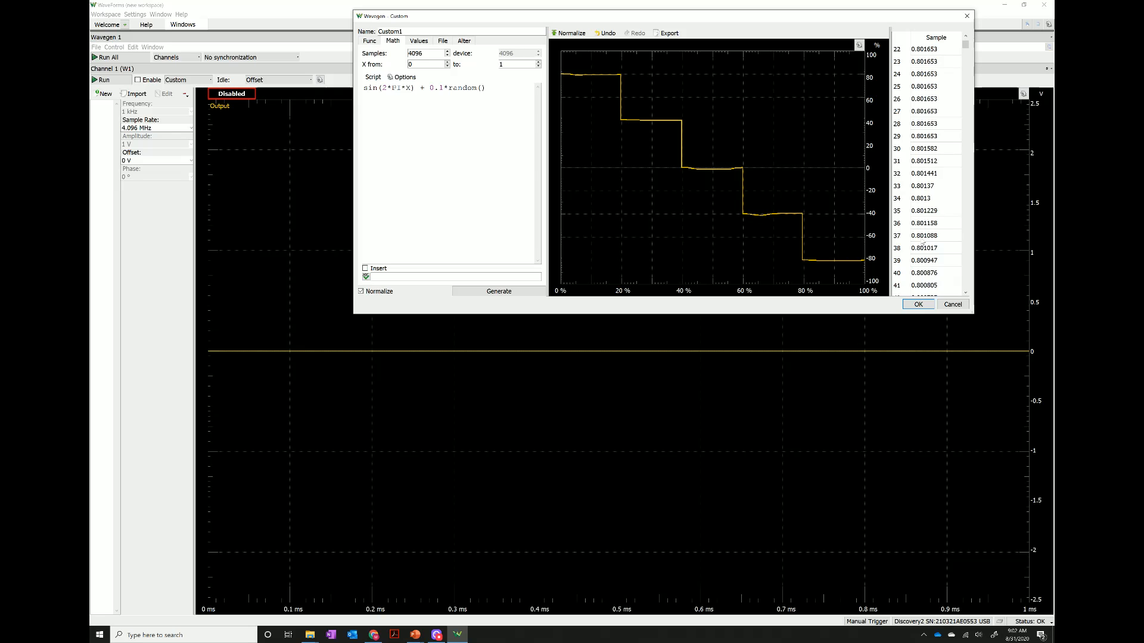
Look through the staircase's sample values, normalize the waveform to full scale and accept it
scroll(925, 234, down, 20)
scroll(925, 234, down, 20)
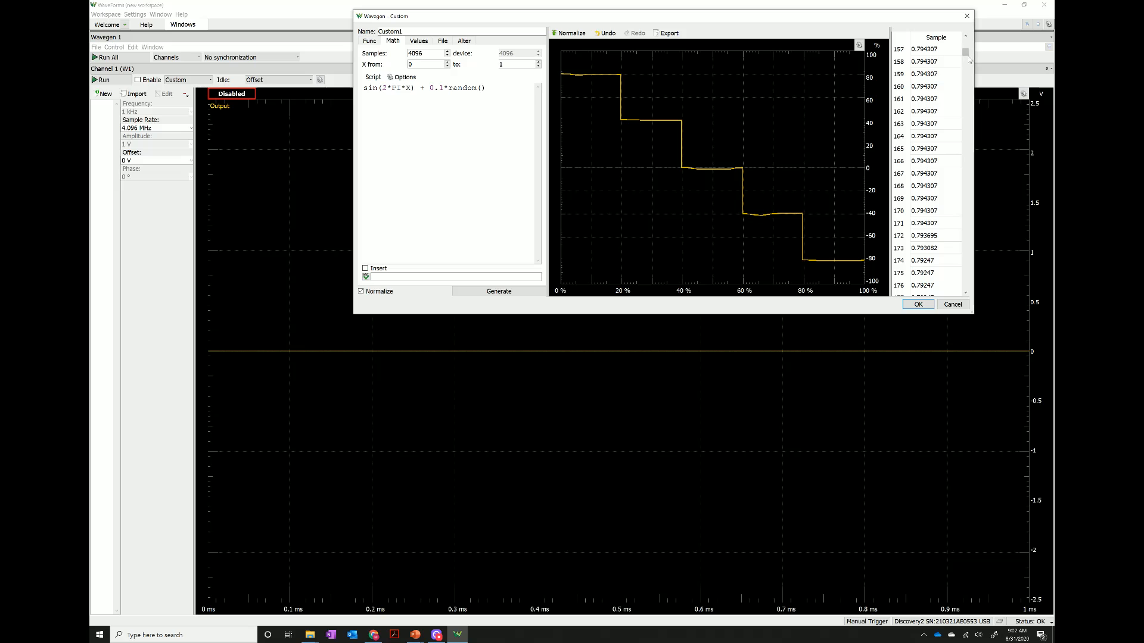
drag(965, 54, 940, 245)
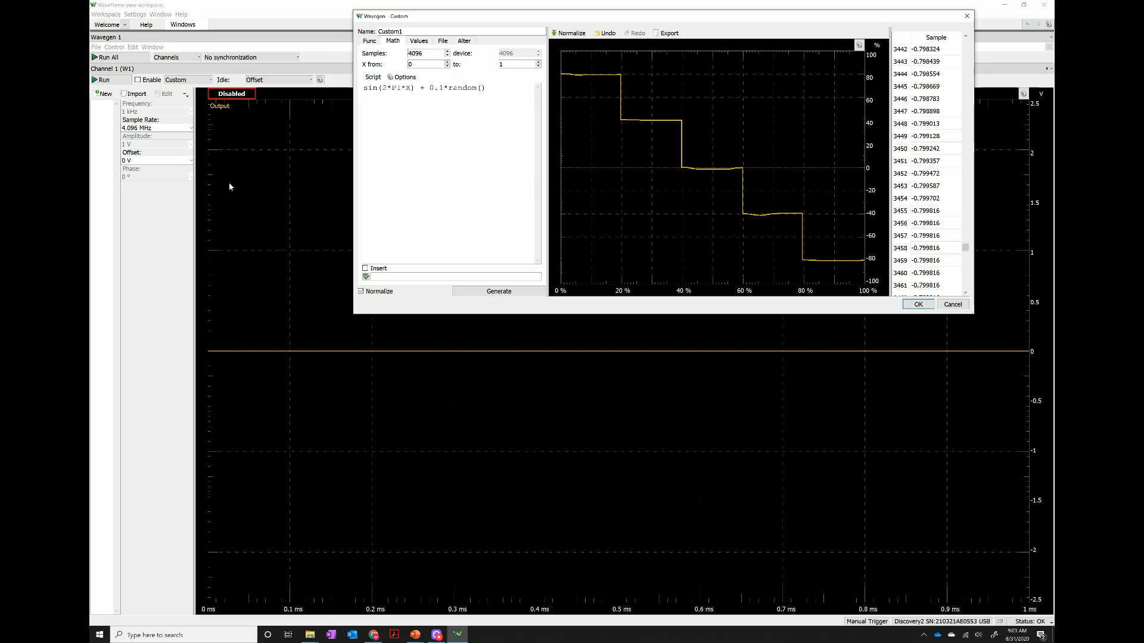
click(564, 34)
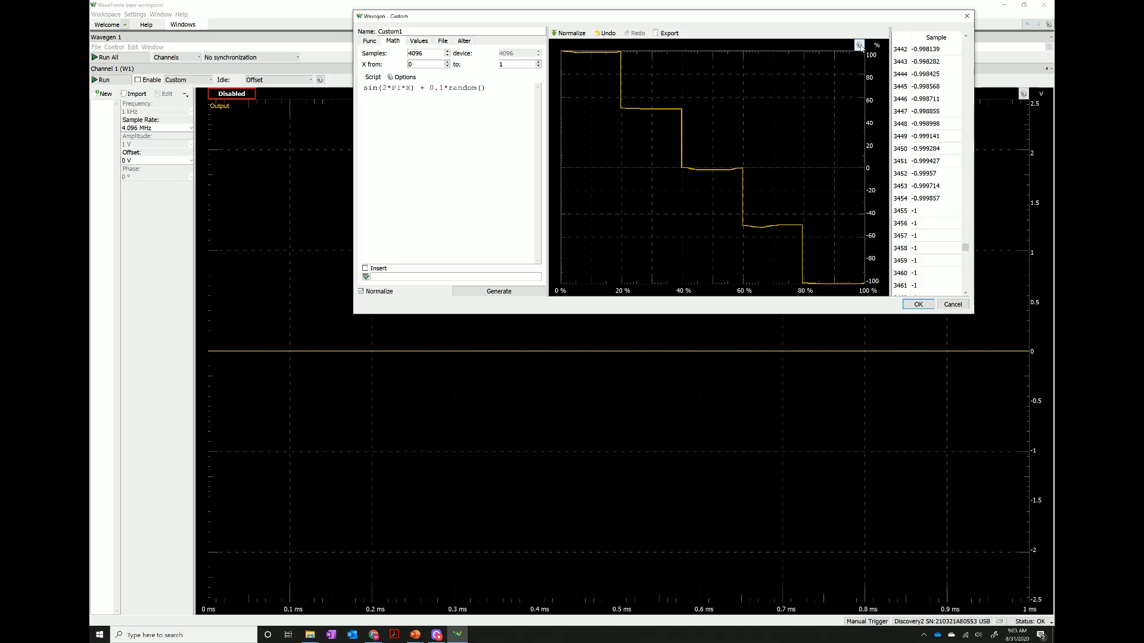
click(918, 304)
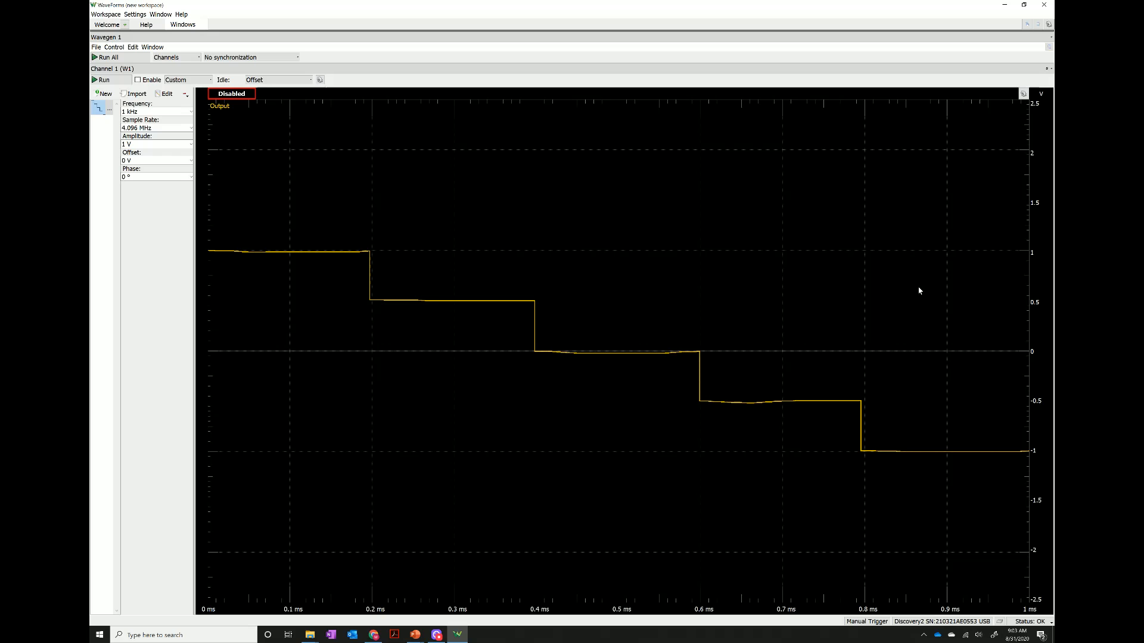
Set the custom waveform's amplitude to 2 V and its offset to 3 V
click(191, 144)
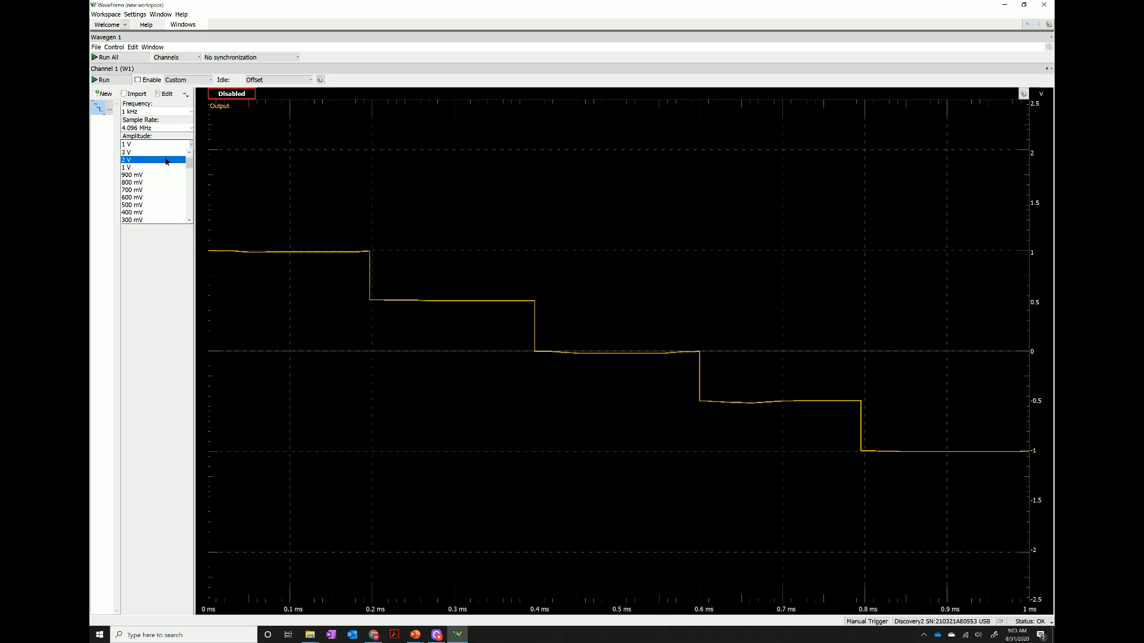
click(182, 159)
click(191, 161)
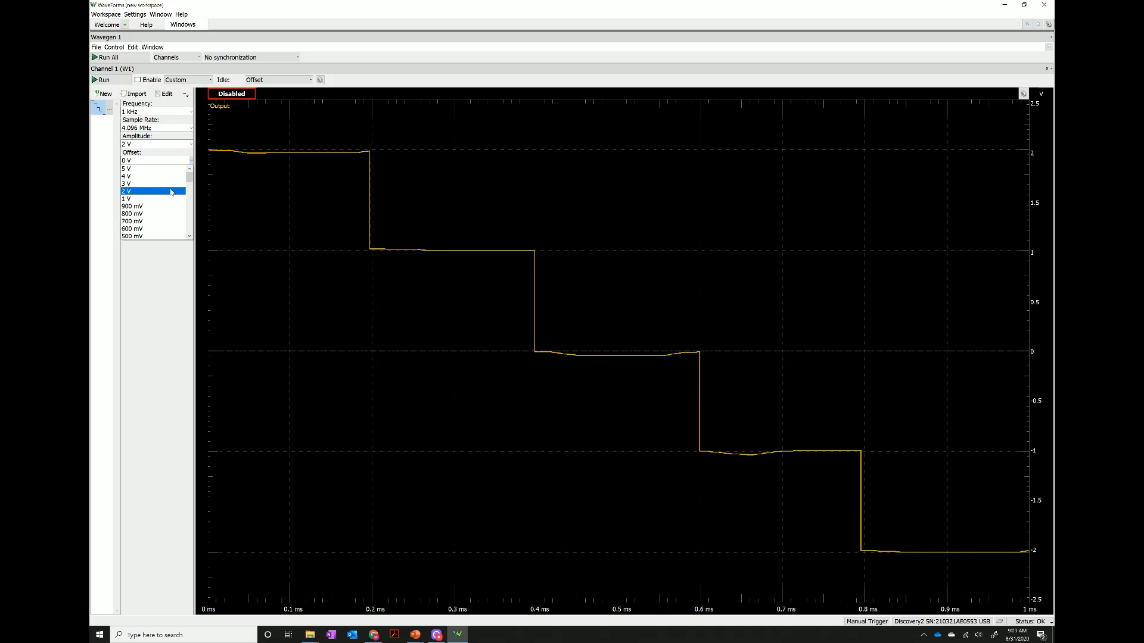
click(150, 184)
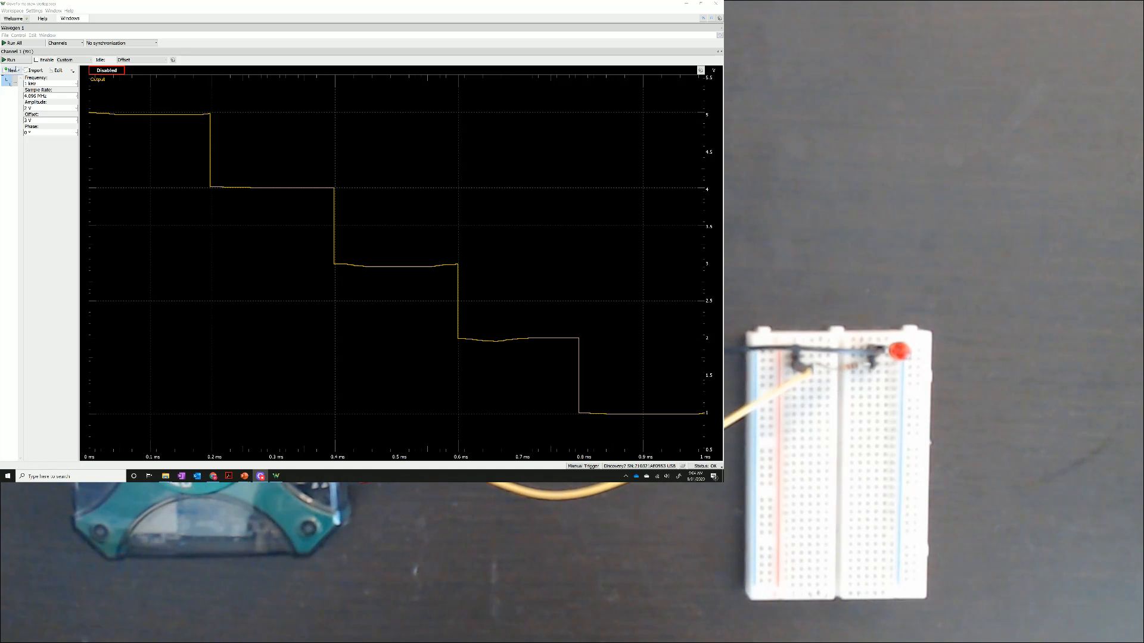
Run and stop the channel 1 output, first as configured and again with the frequency set to 1 Hz
click(12, 60)
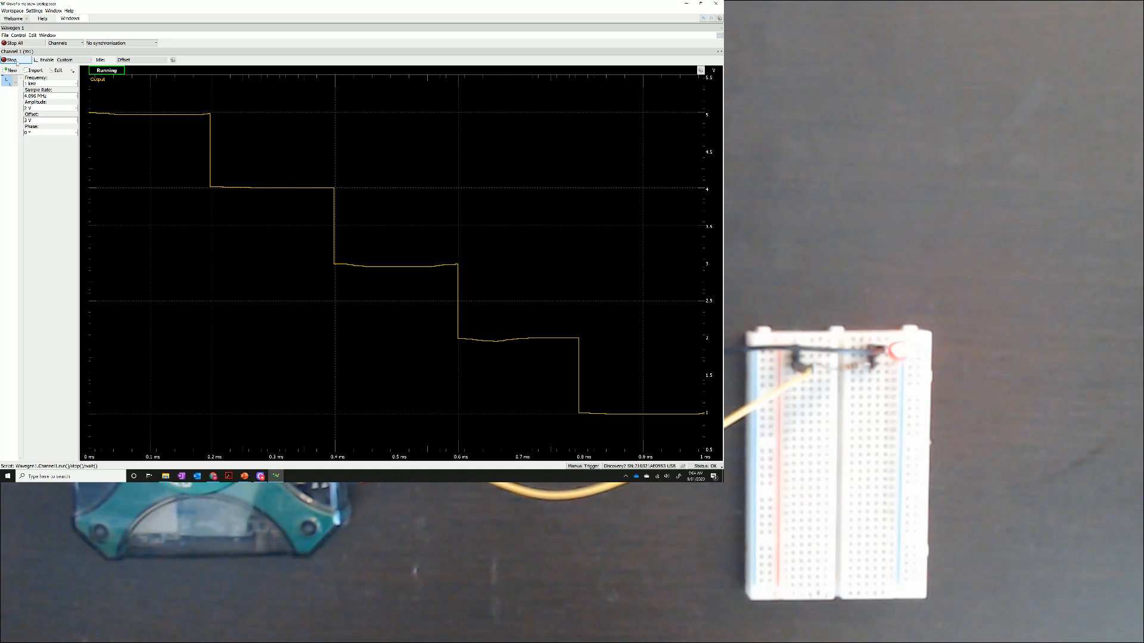
click(10, 59)
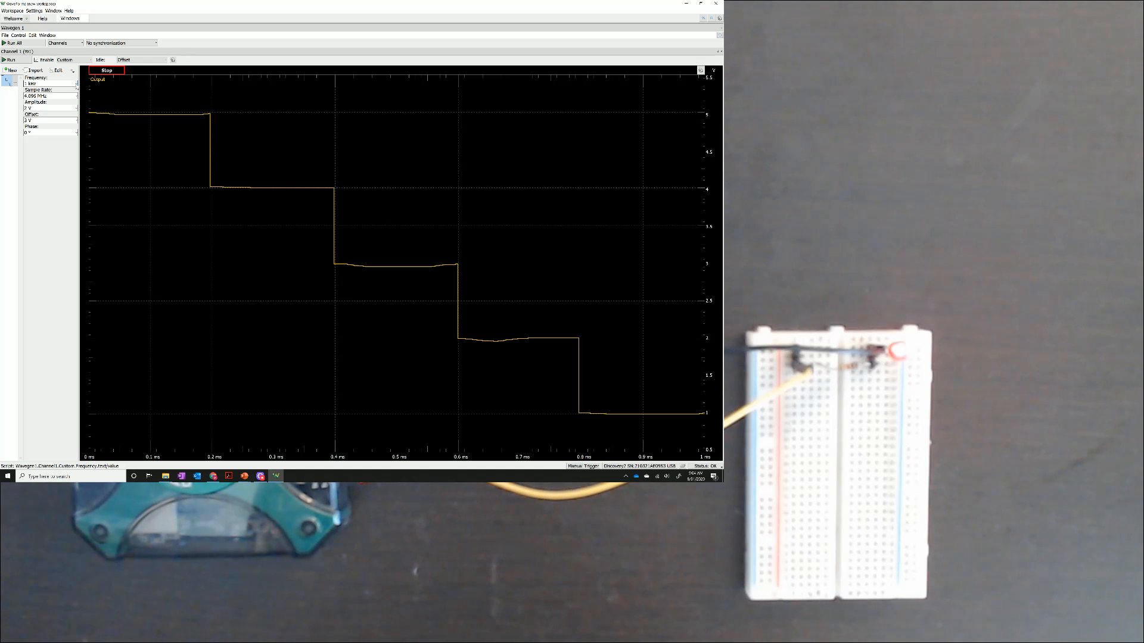
click(76, 83)
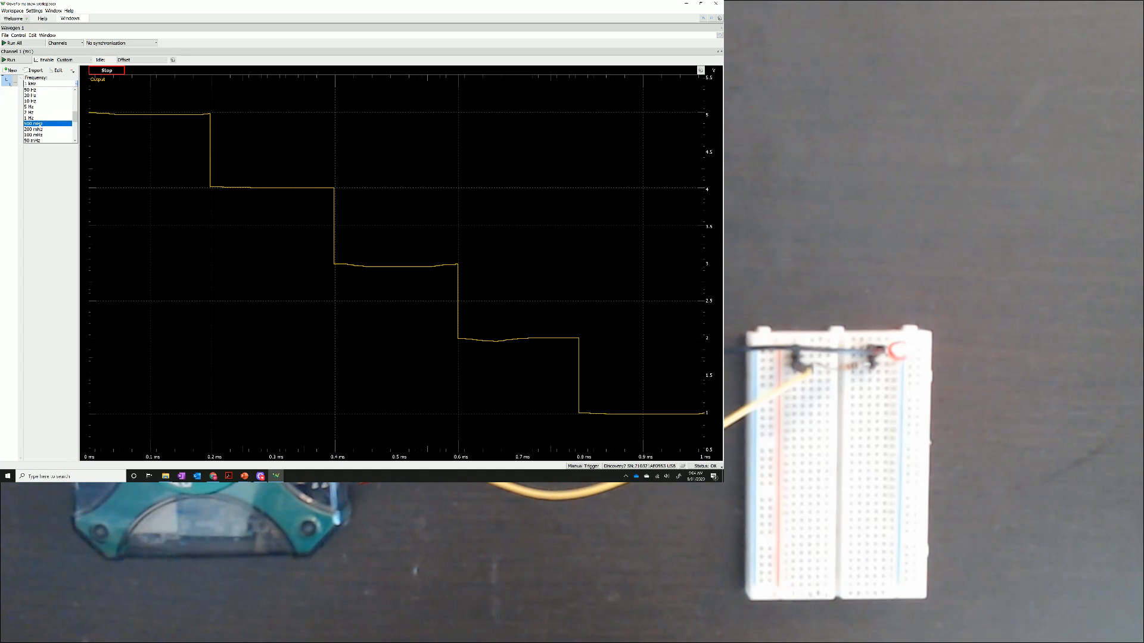
click(47, 118)
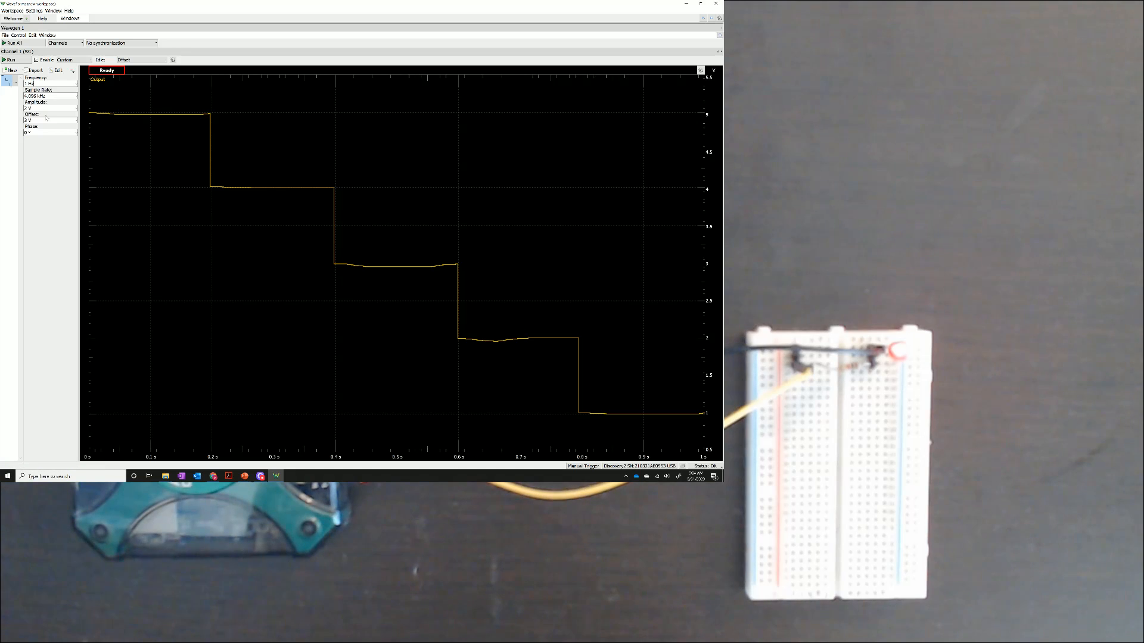
click(11, 59)
click(10, 59)
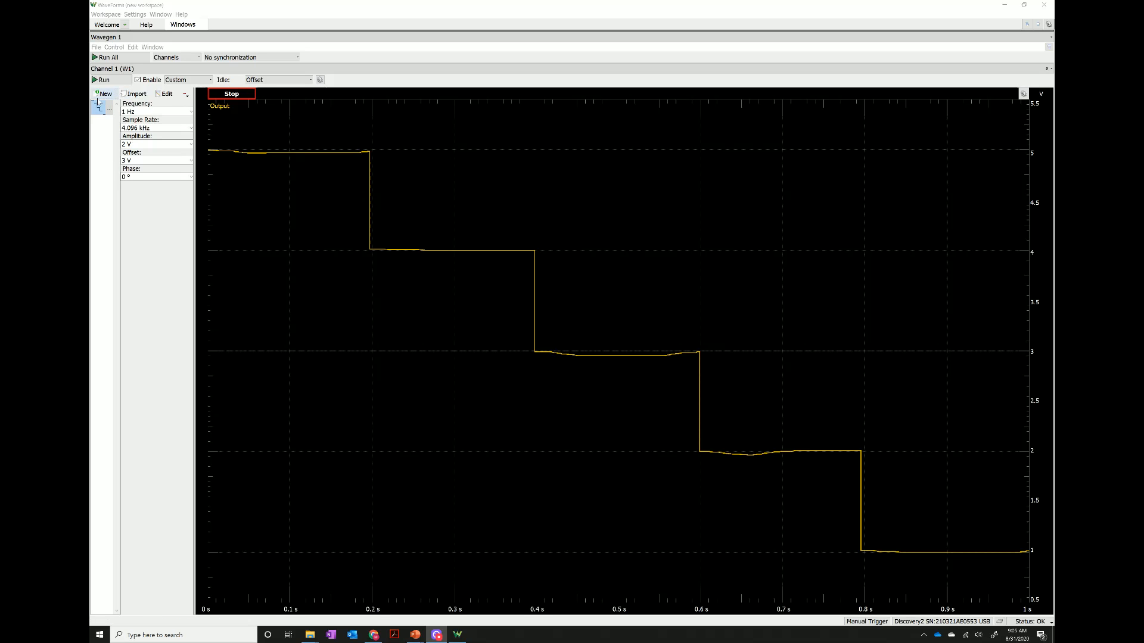
Reopen the custom waveform in an enlarged editor, reduce its math formula to sin(2*PI*X) and generate it
click(164, 96)
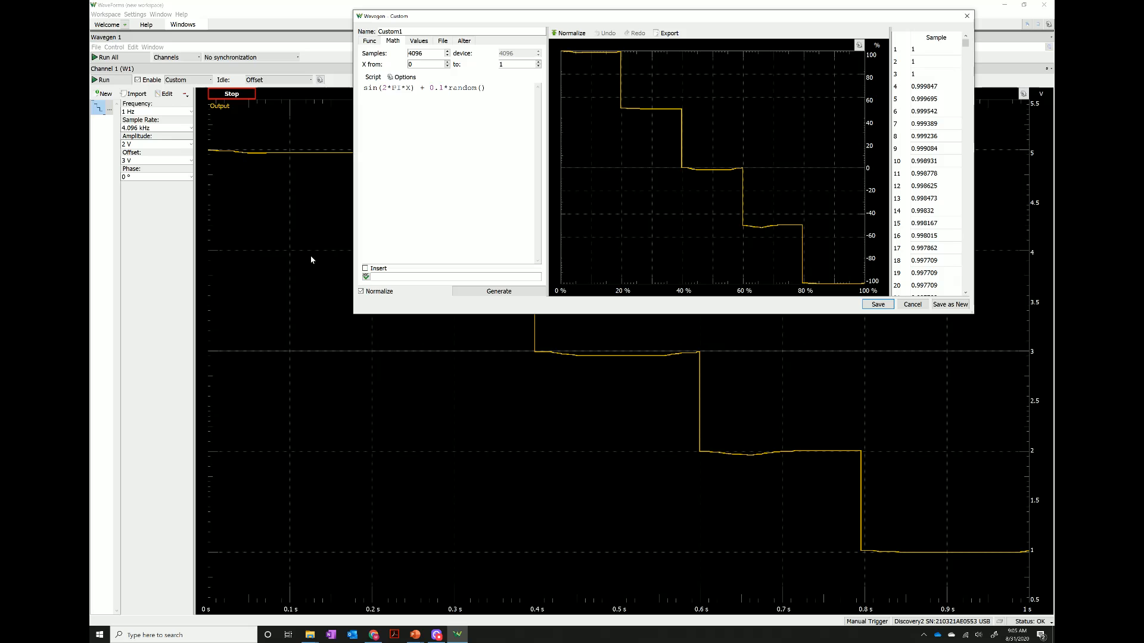
drag(354, 317, 251, 406)
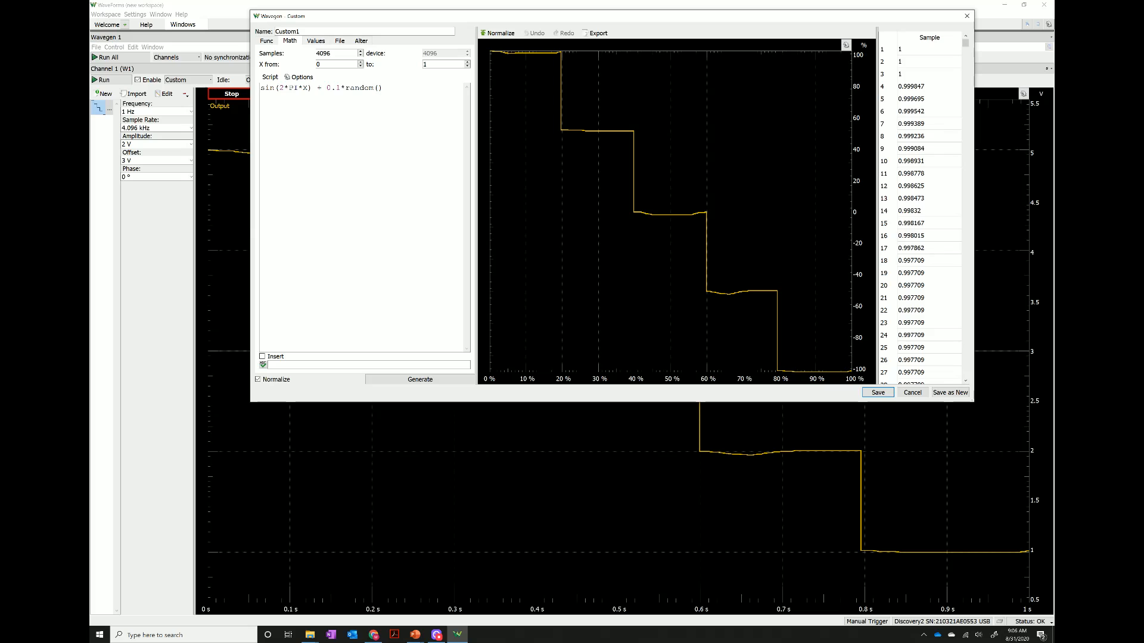
drag(385, 88, 260, 89)
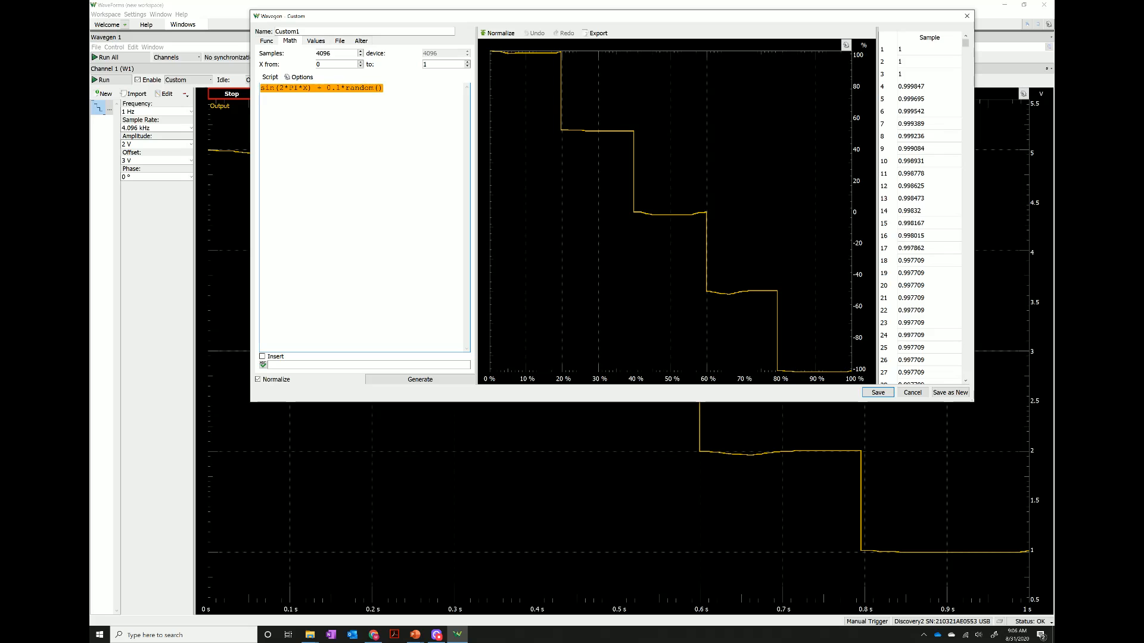
click(384, 88)
drag(279, 89, 304, 88)
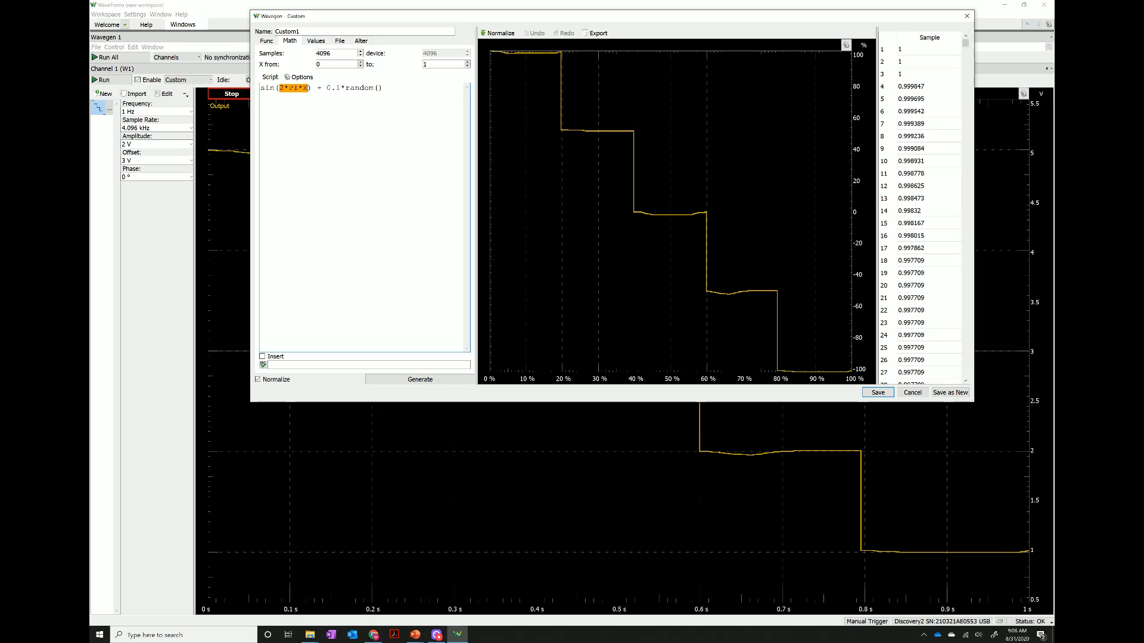
click(326, 88)
drag(383, 88, 312, 89)
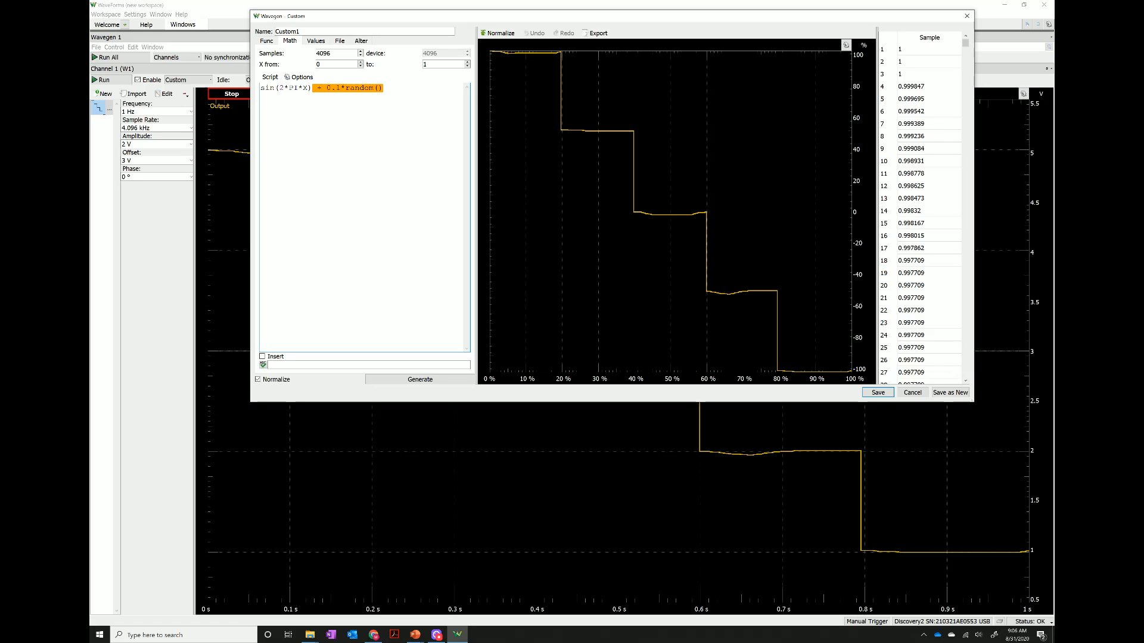
key(Delete)
click(429, 379)
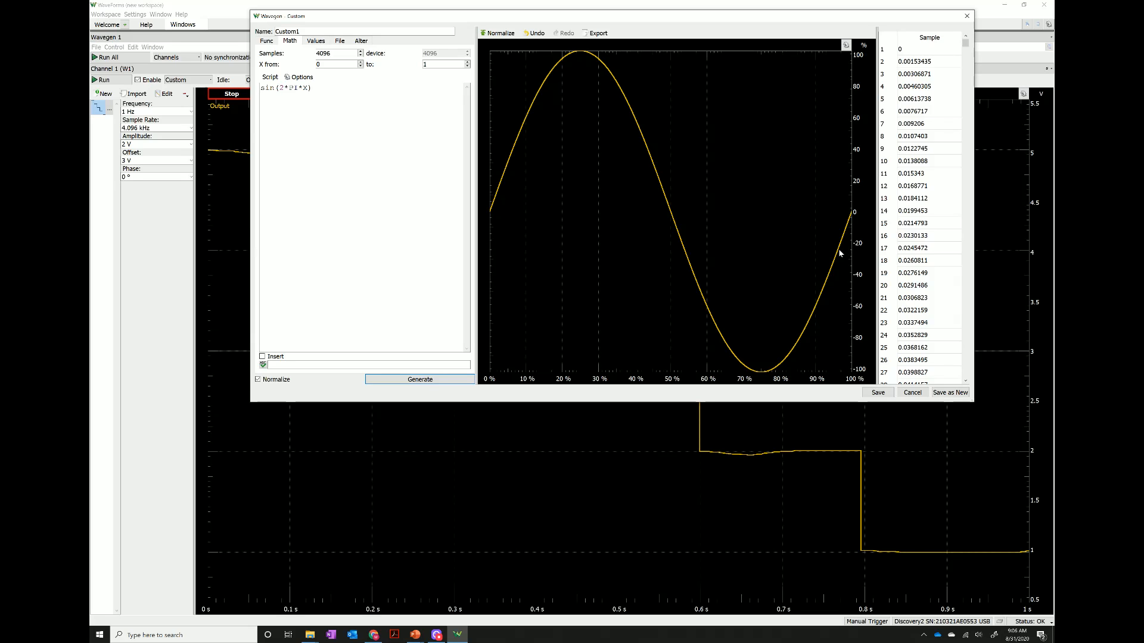
Add the noise term + 0.1*random() back to the end of the sine formula
click(313, 88)
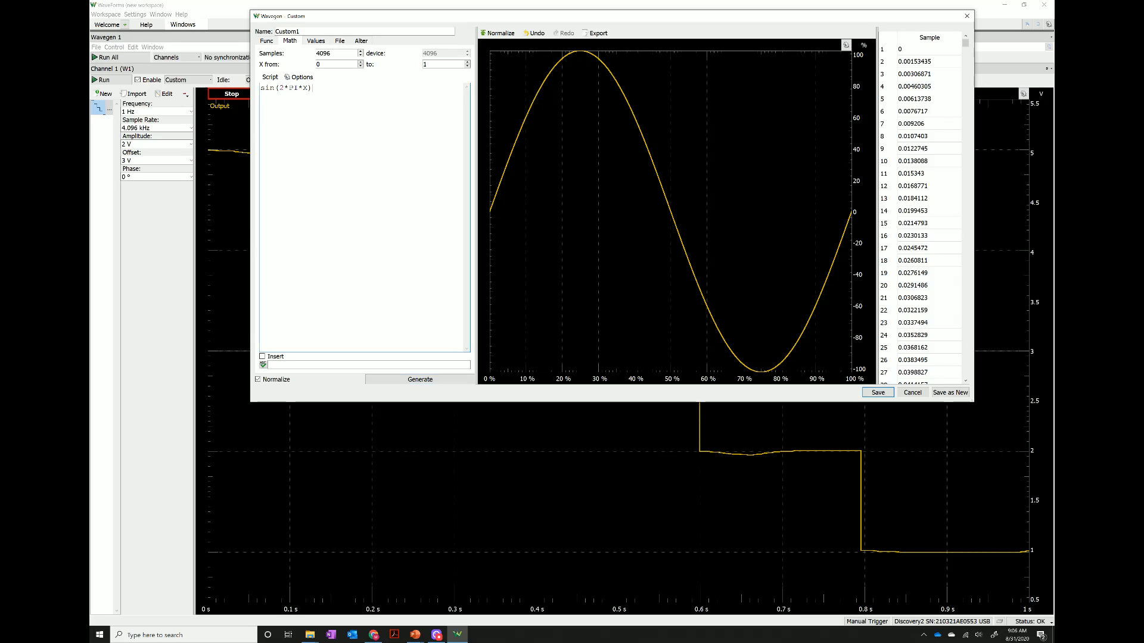
text(+ 0.1*random())
drag(383, 88, 327, 89)
click(383, 88)
drag(347, 88, 326, 88)
click(327, 88)
Copy and remove the sine part of the formula, then generate only 0.1*random() with Normalize off
drag(327, 89, 261, 88)
key(ctrl+c)
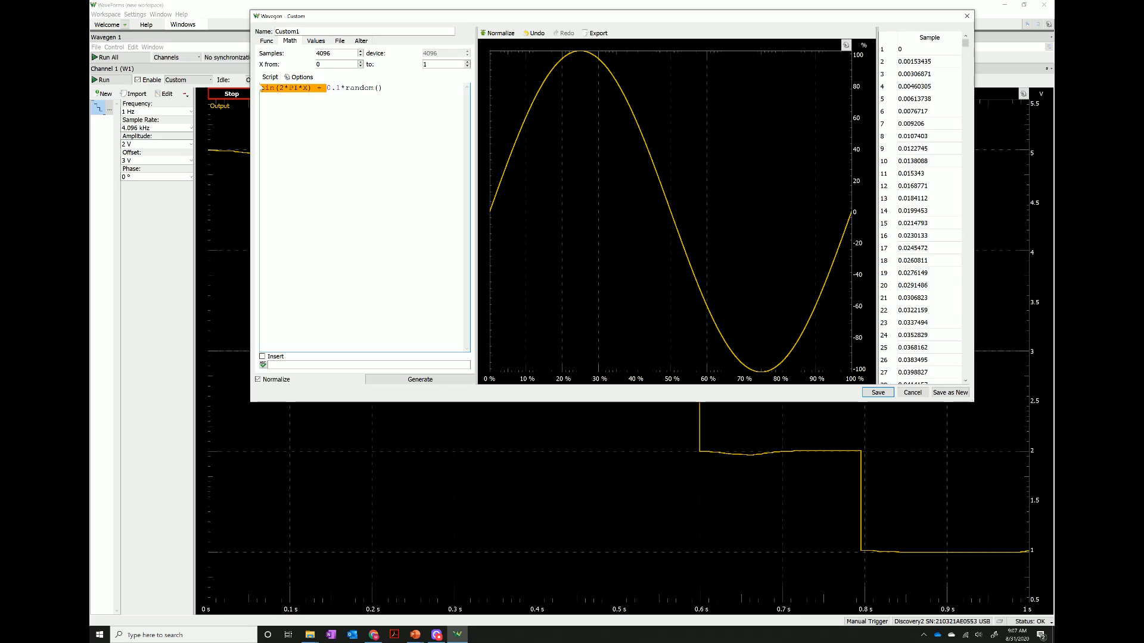
key(Delete)
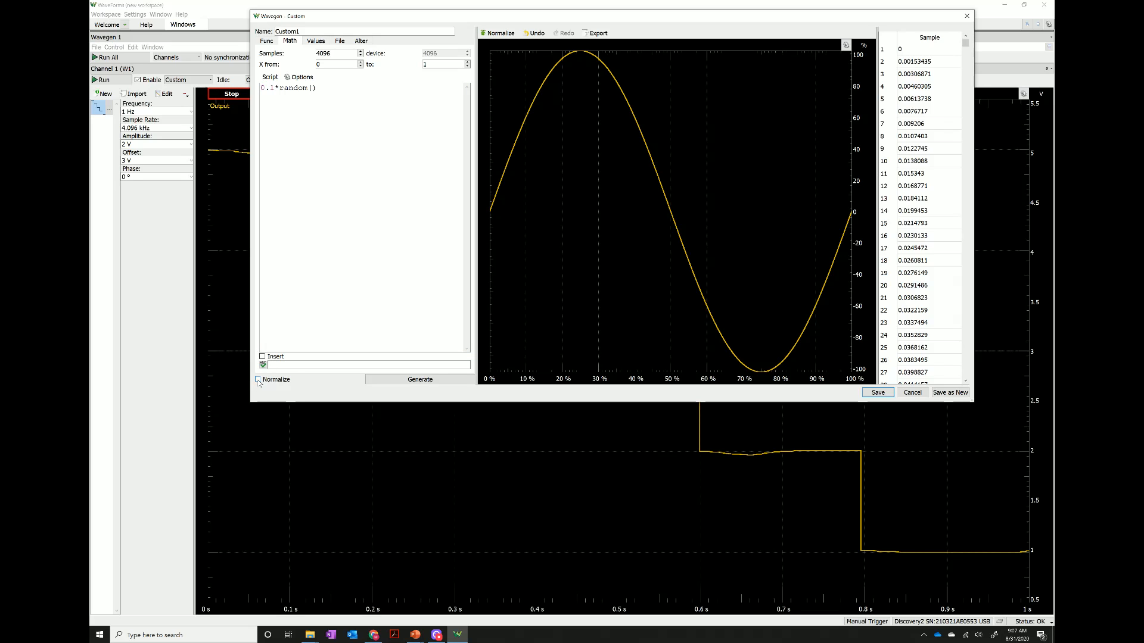
click(414, 383)
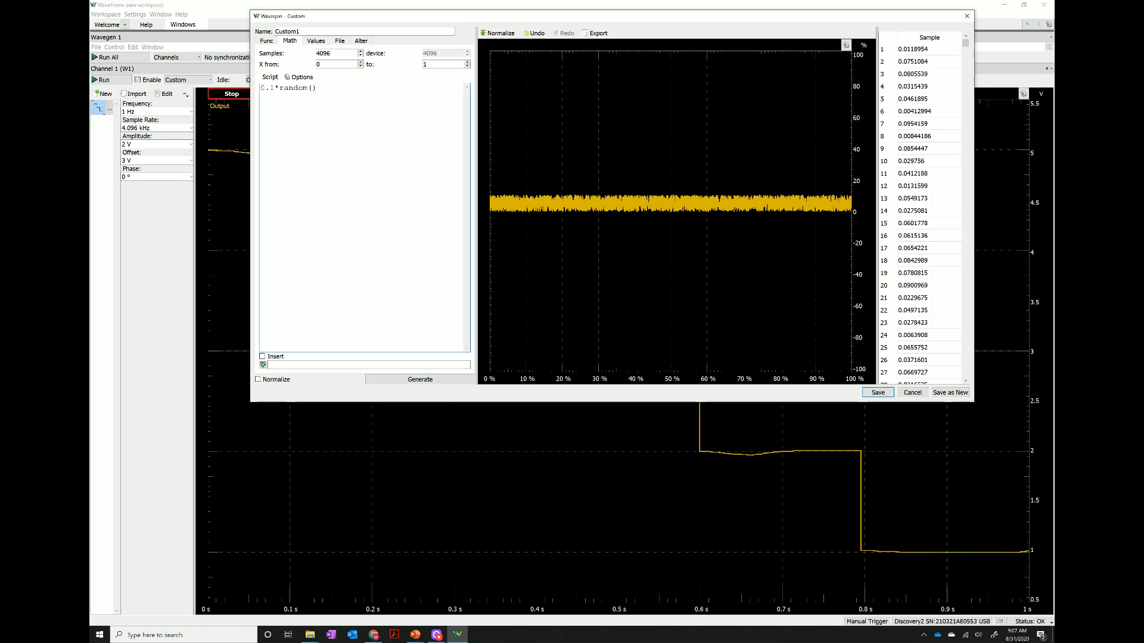
Restore the formula to sin(2*PI*X) + 0.1*random() and generate it, first without normalization and again with Normalize on
key(ctrl+v)
click(410, 383)
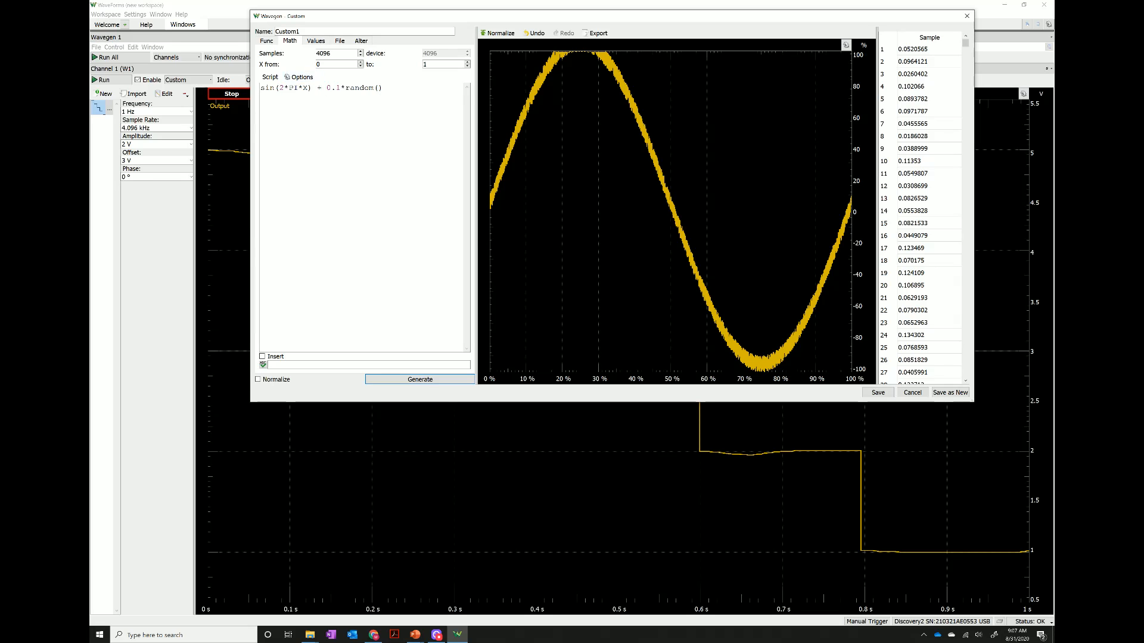
drag(383, 88, 258, 89)
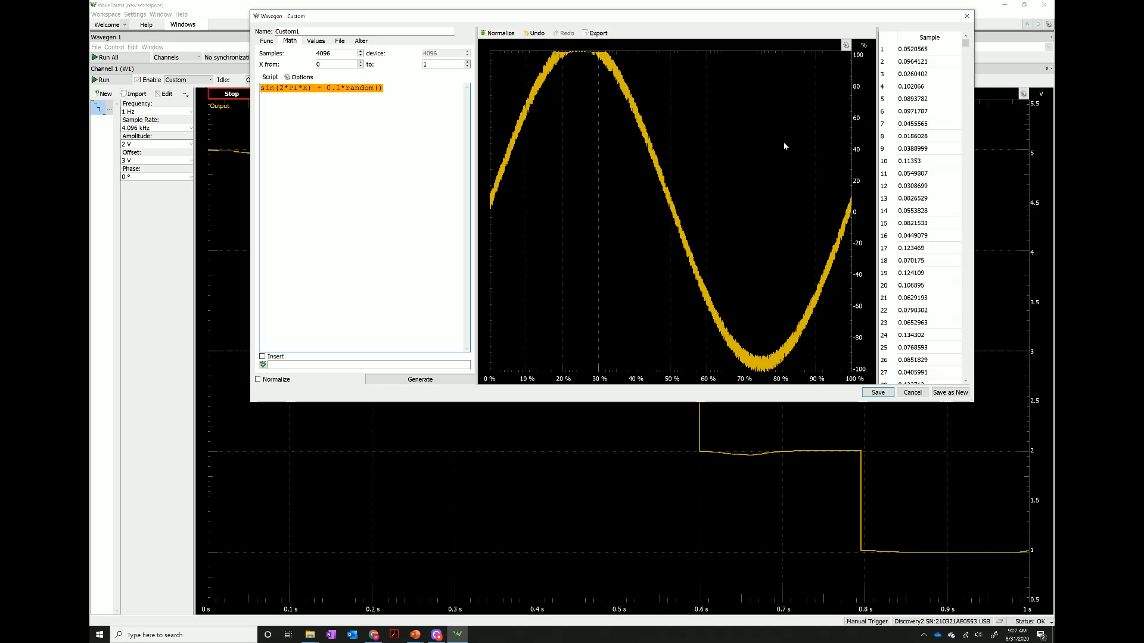
click(258, 379)
click(415, 383)
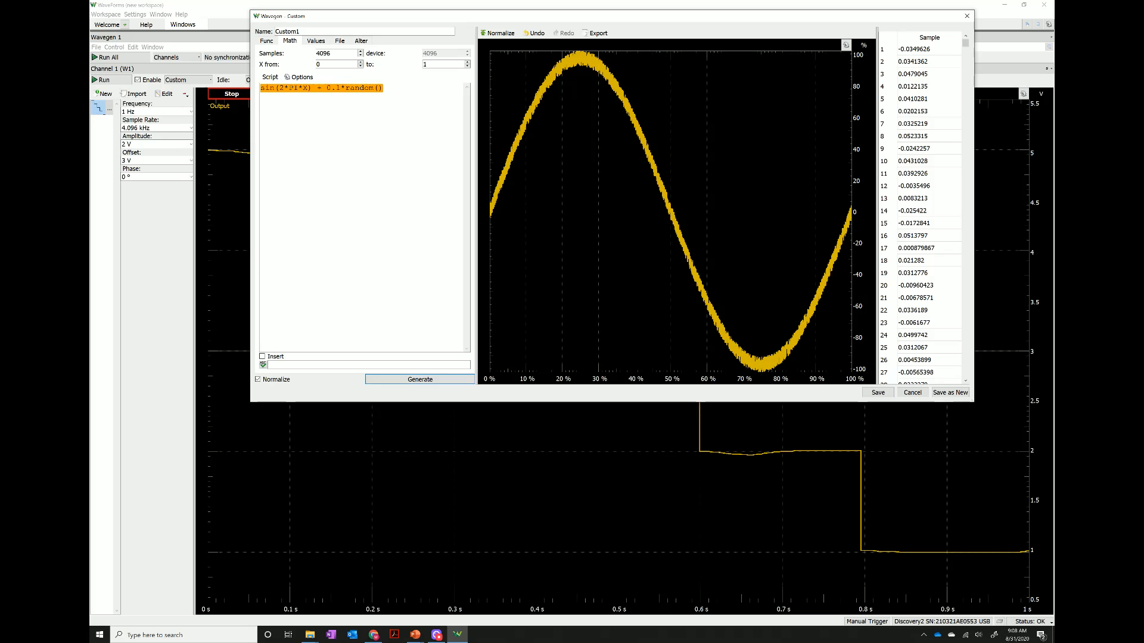
Switch the editor to predefined functions, choose the DC type and generate it
click(322, 40)
click(267, 42)
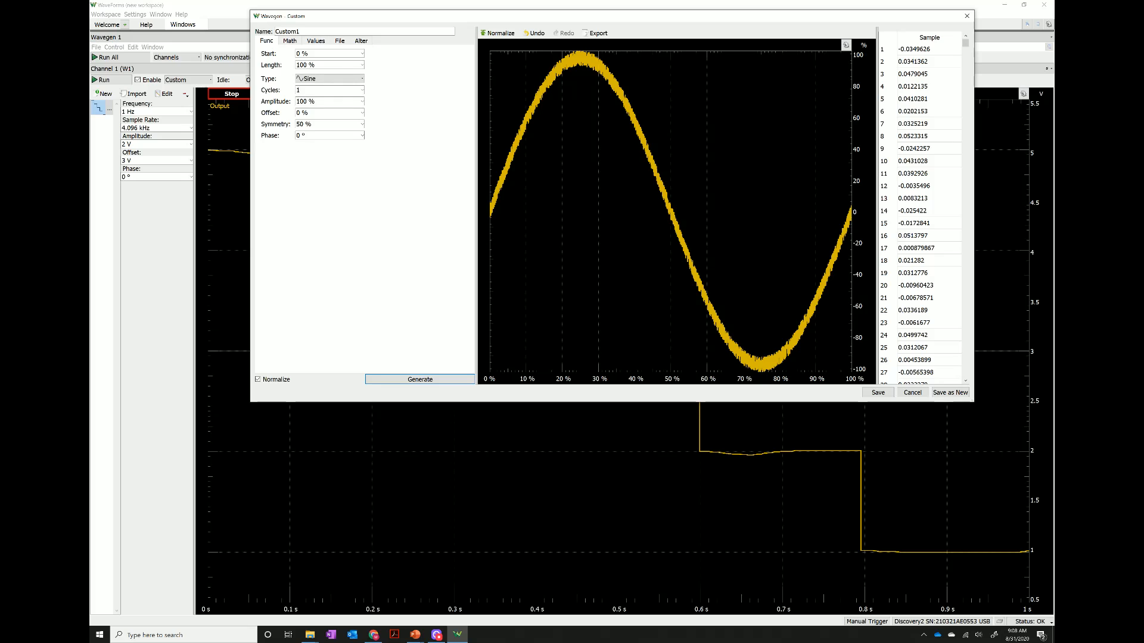
click(357, 78)
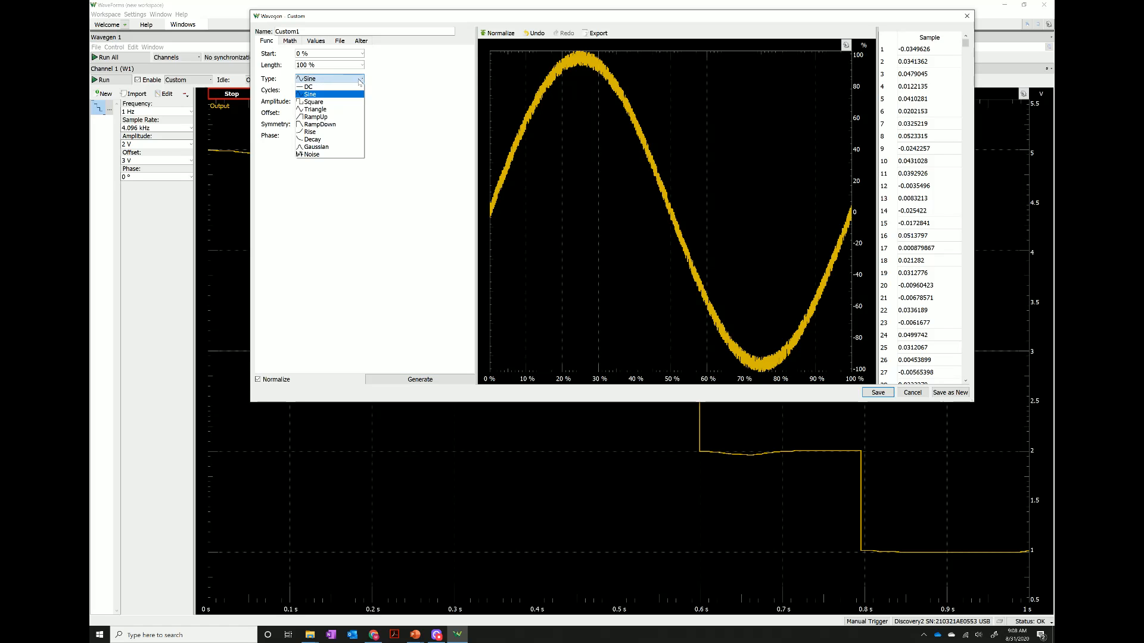
click(340, 91)
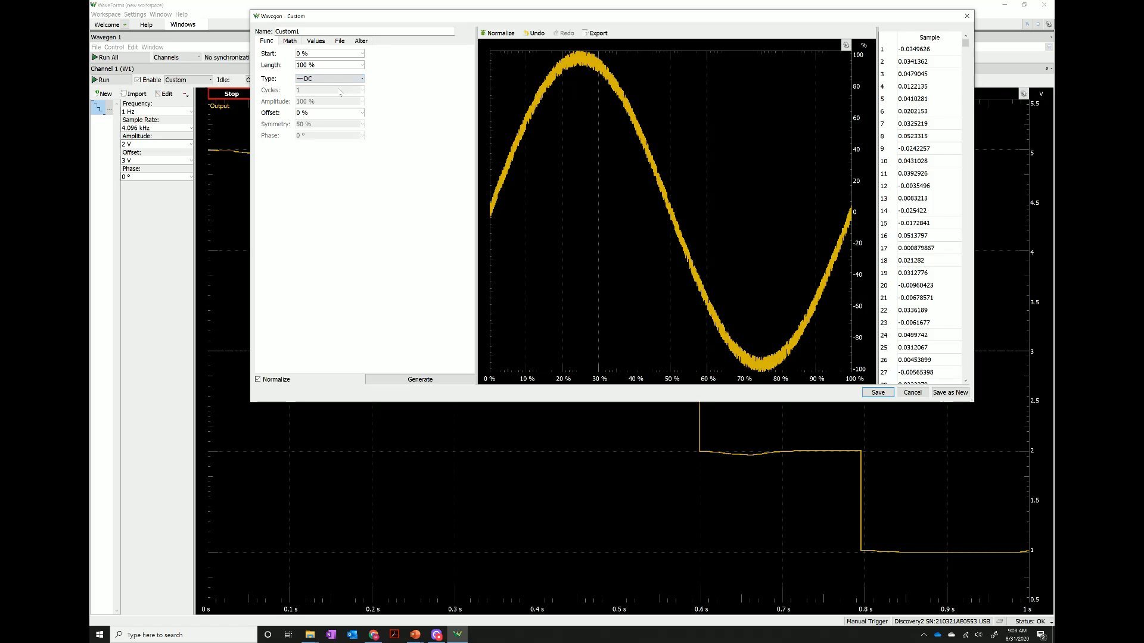
click(413, 377)
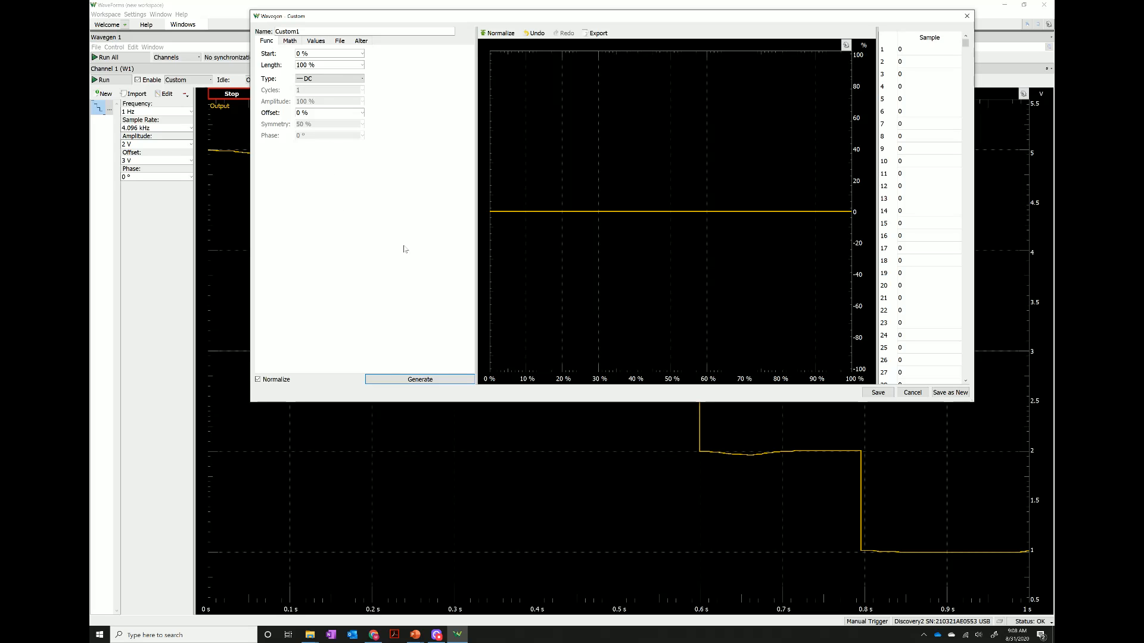
Set sample 1200 of the waveform to 0.7 in the sample list
scroll(937, 243, down, 7)
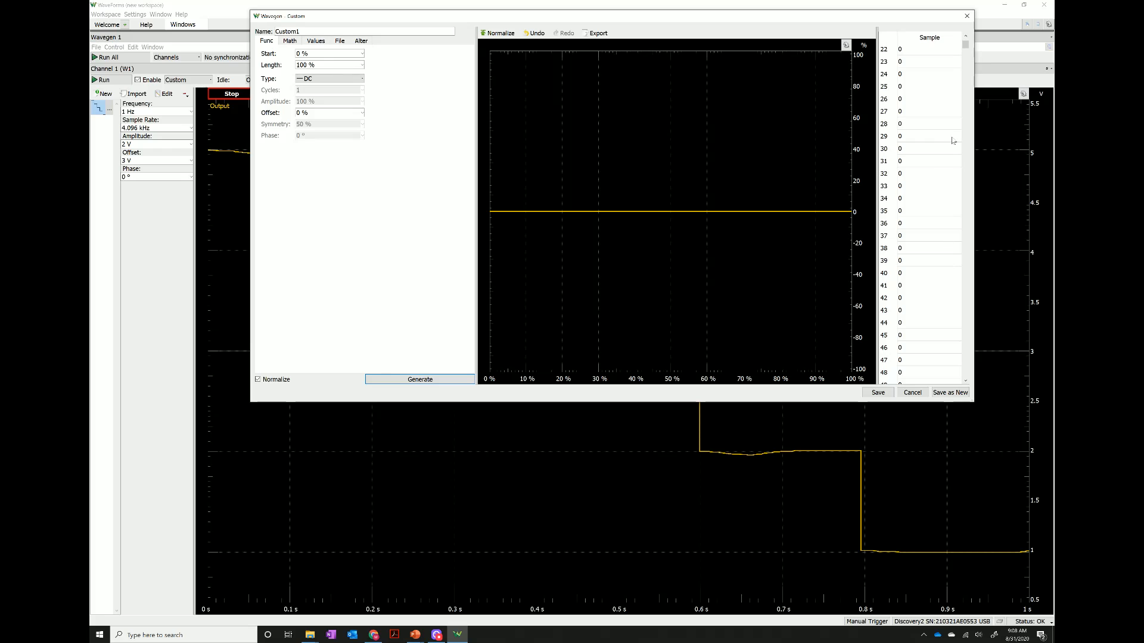
drag(965, 45, 965, 142)
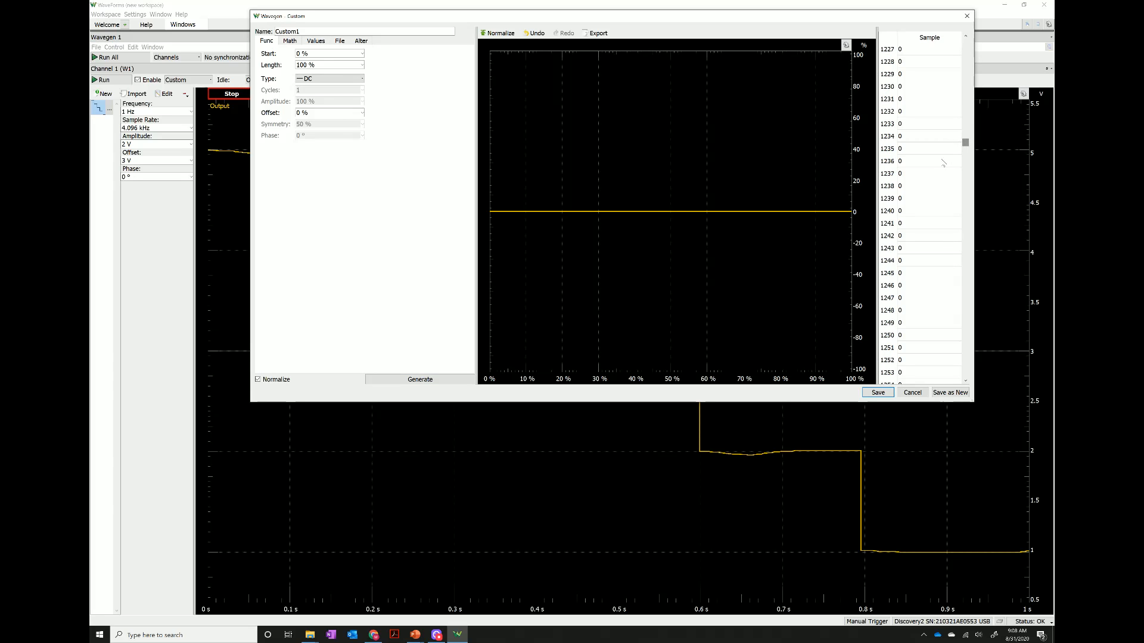
scroll(938, 165, up, 12)
click(911, 164)
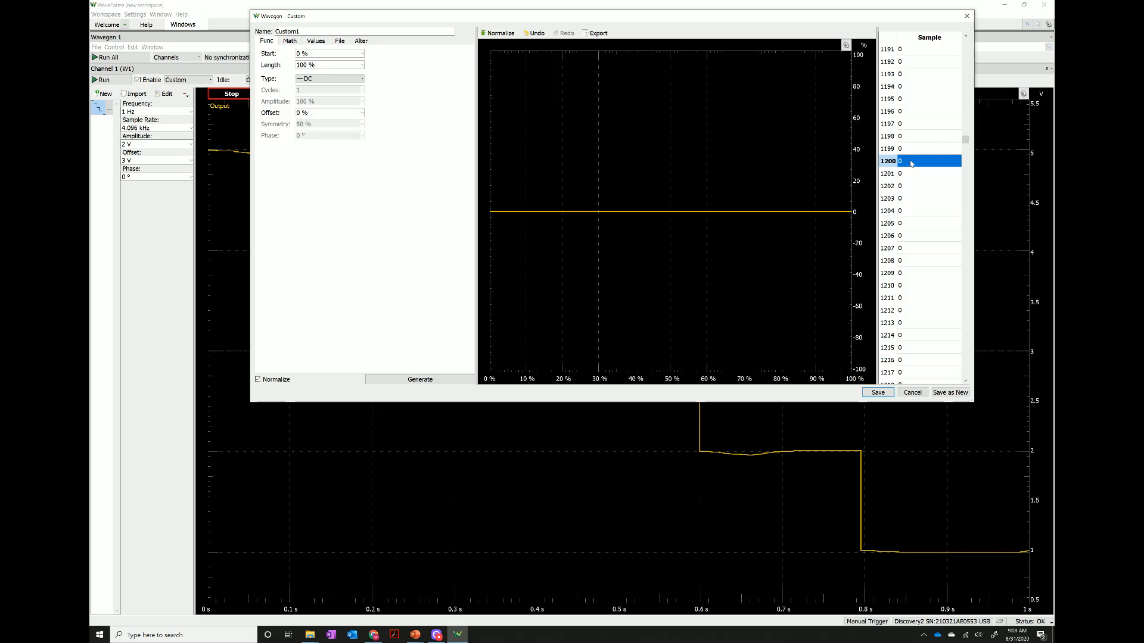
text(0.7)
key(Return)
scroll(938, 181, down, 5)
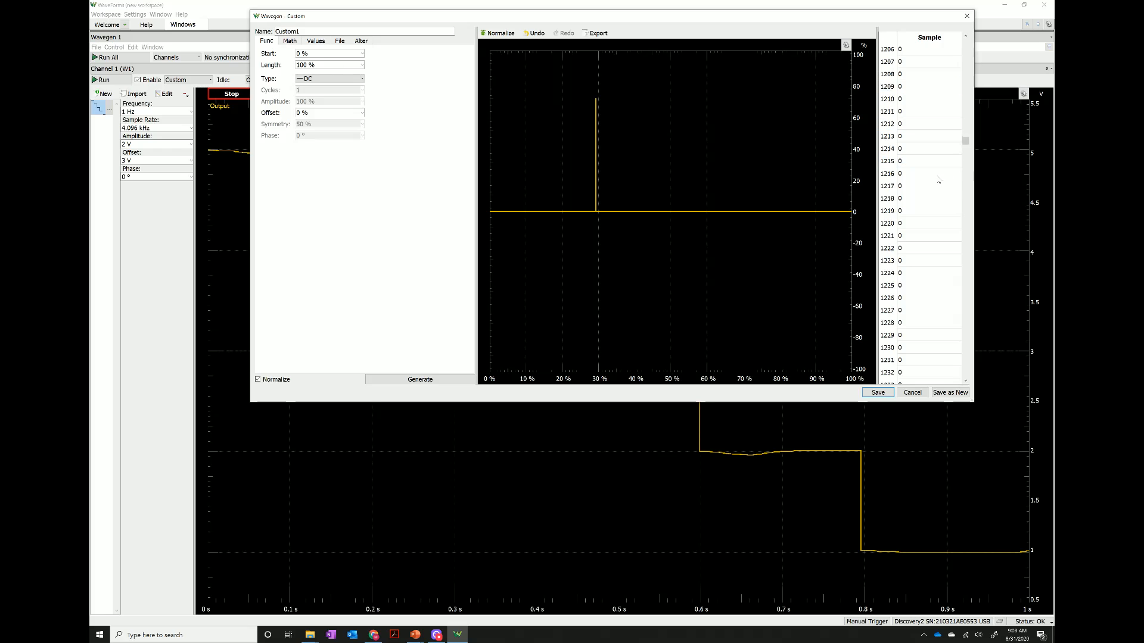
drag(965, 143, 952, 181)
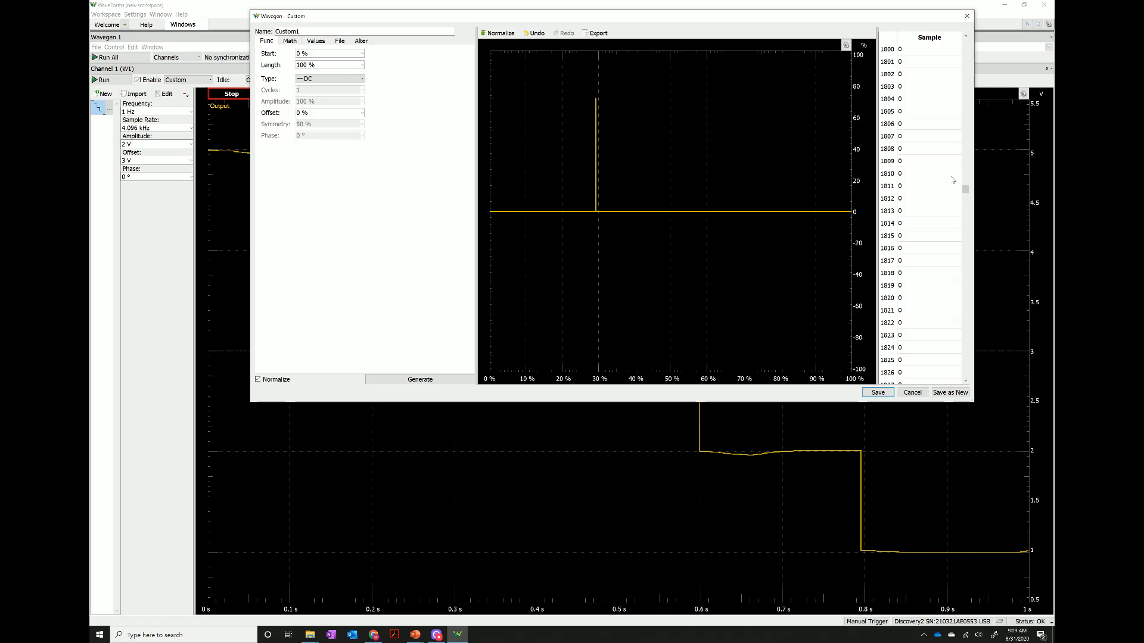
Switch the editor to value-based definition and generate the waveform from the existing ten-value list
click(316, 40)
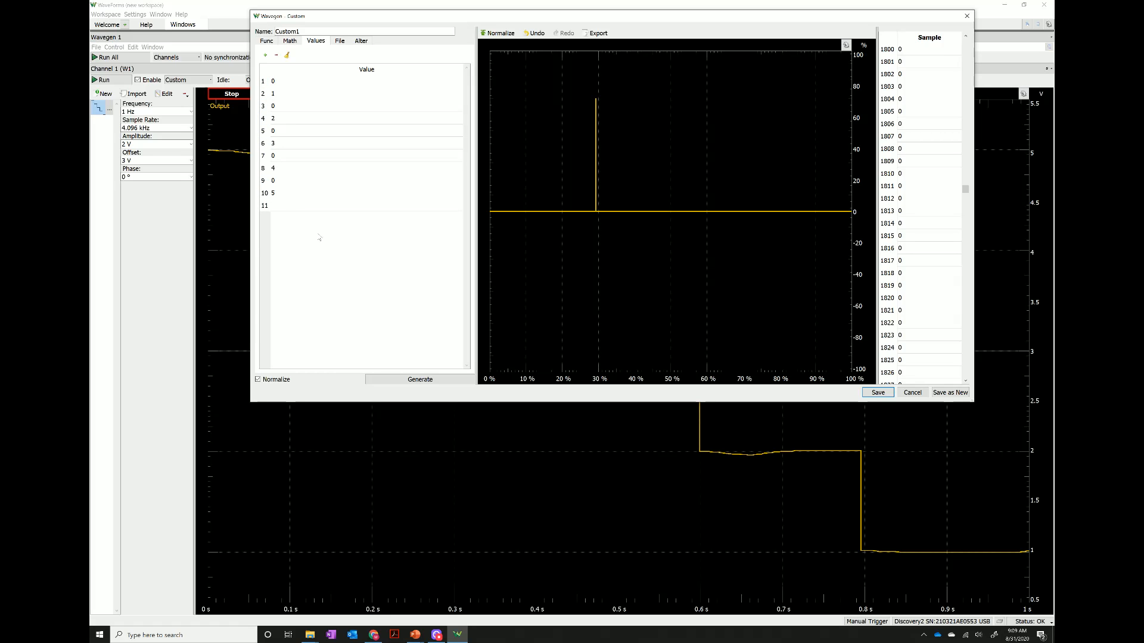
click(439, 378)
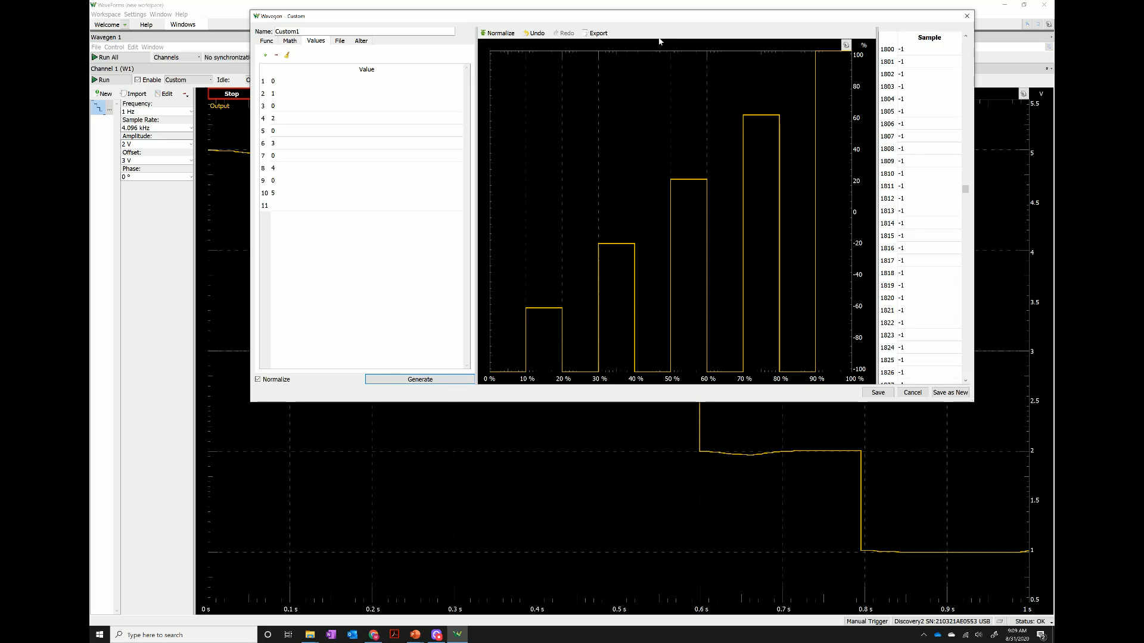
Copy the ten values, paste them from row 11 onward, and generate the repeated pulse pattern
drag(277, 82, 278, 192)
key(ctrl+c)
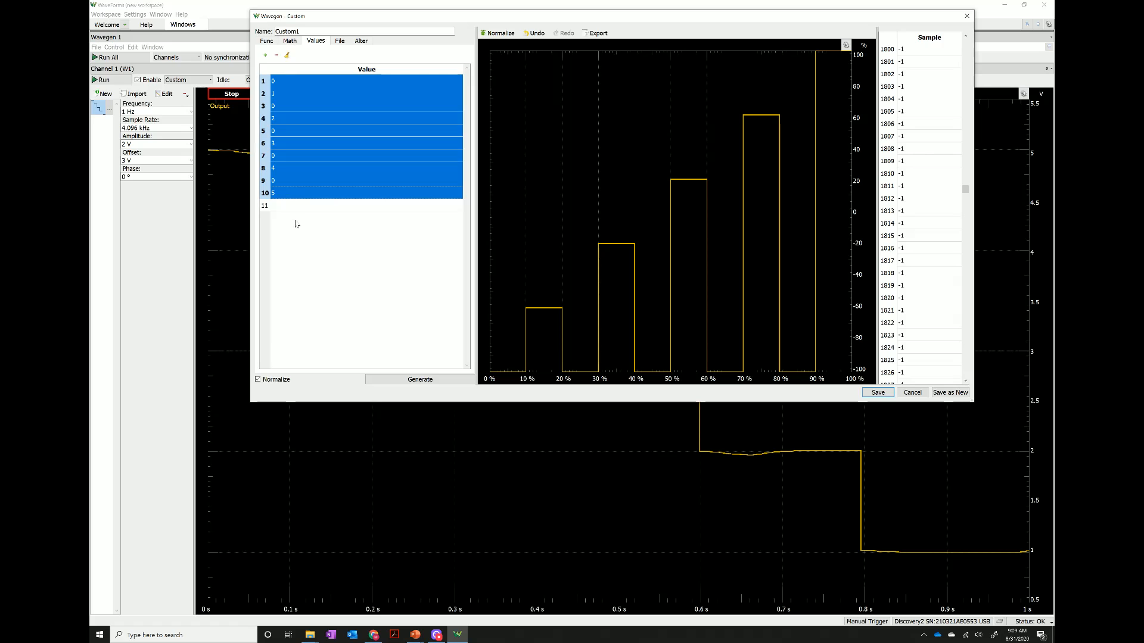
click(292, 206)
key(ctrl+v)
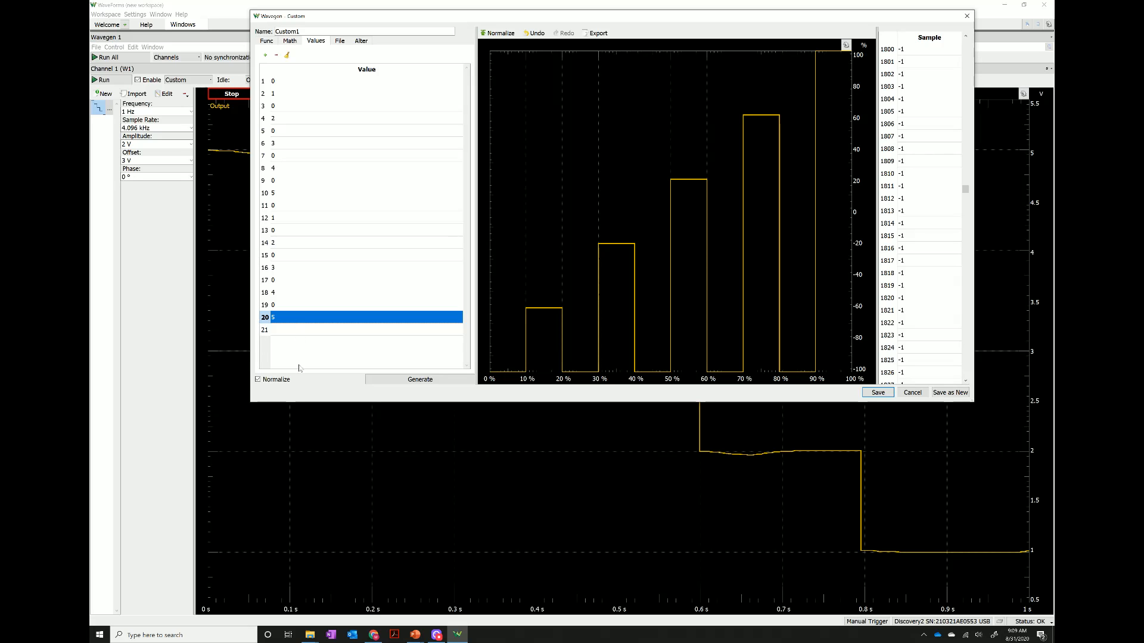
click(418, 379)
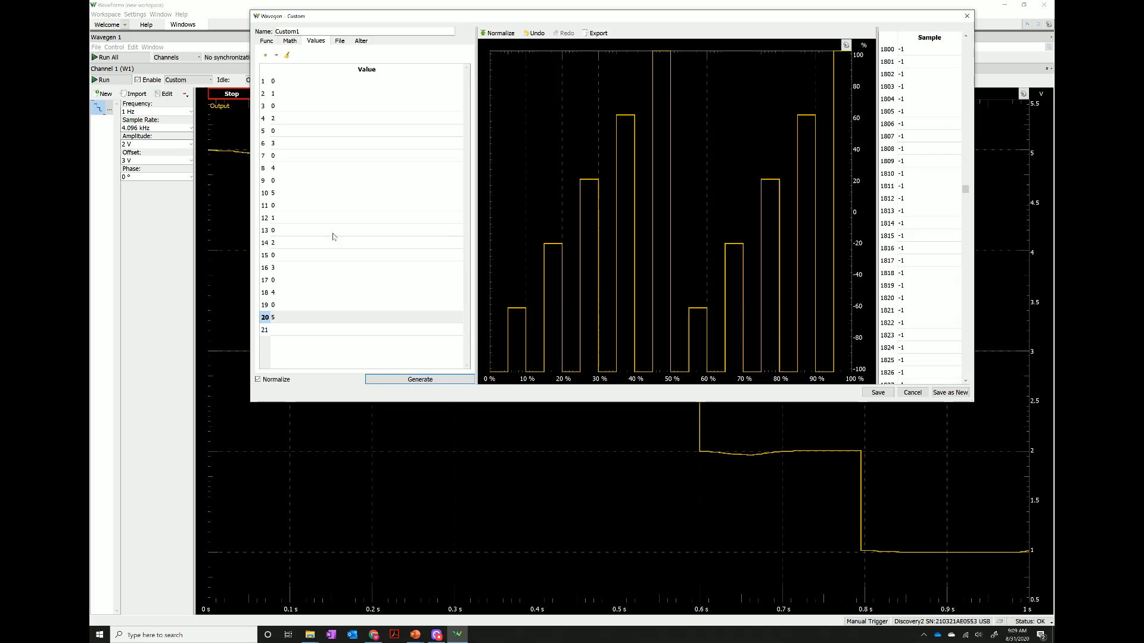
Delete the duplicated values in rows 11 to 20, generate the waveform again and save it
drag(280, 206, 281, 318)
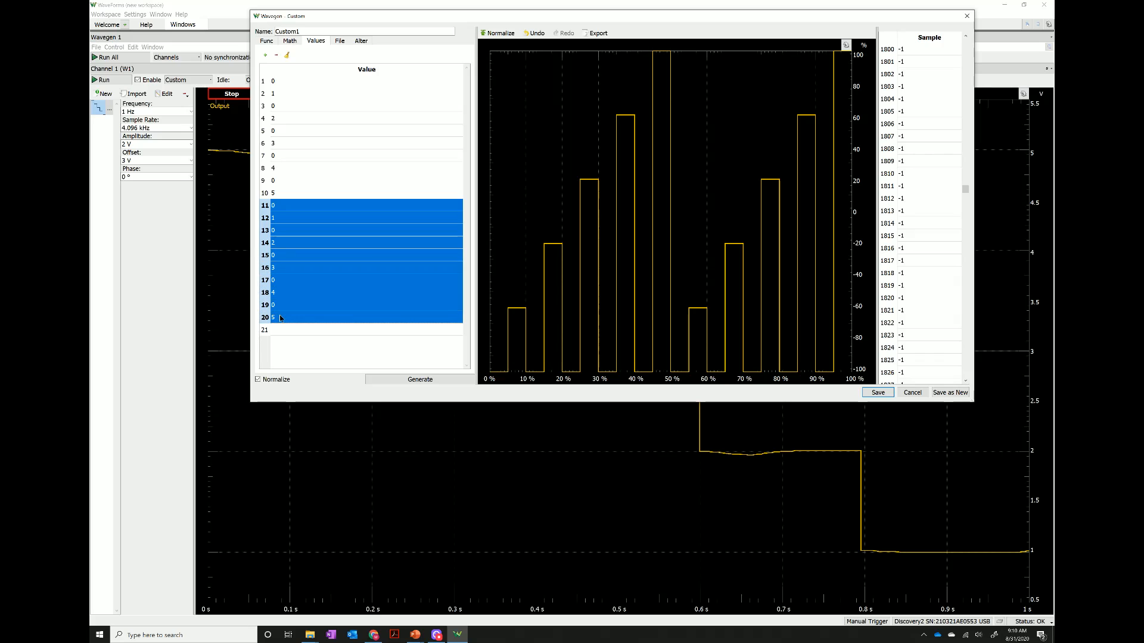
key(Delete)
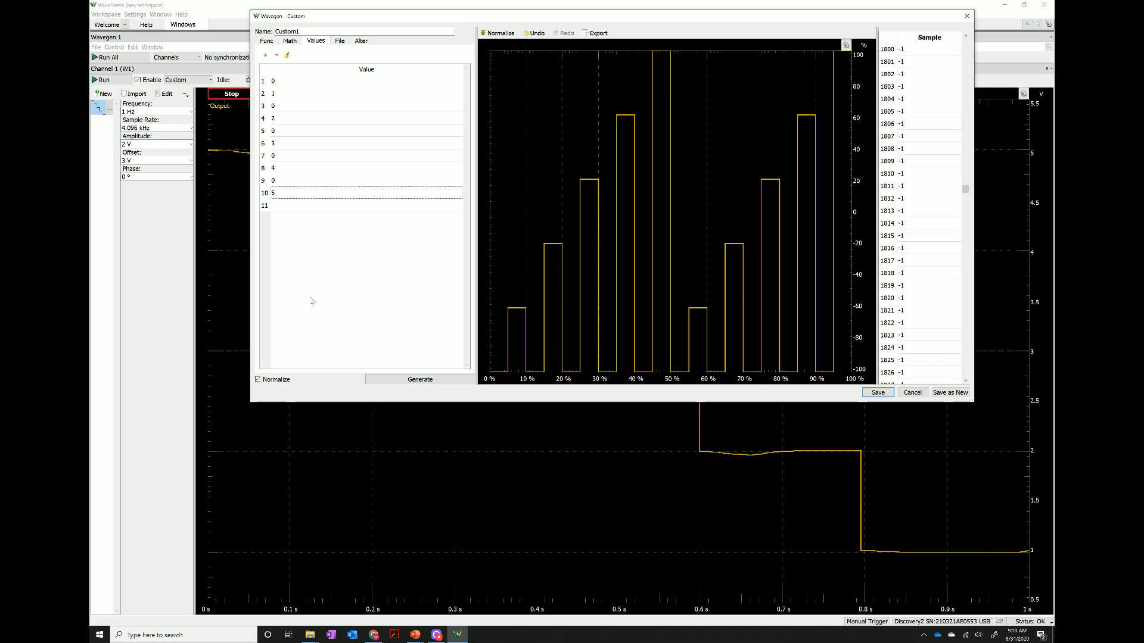
click(430, 380)
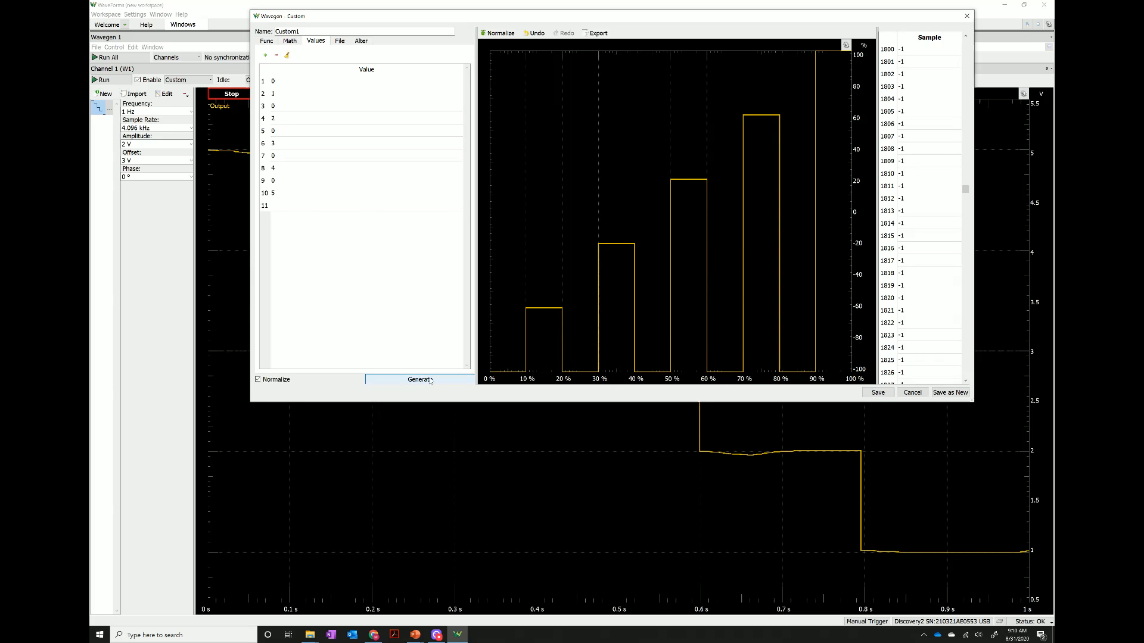
click(877, 393)
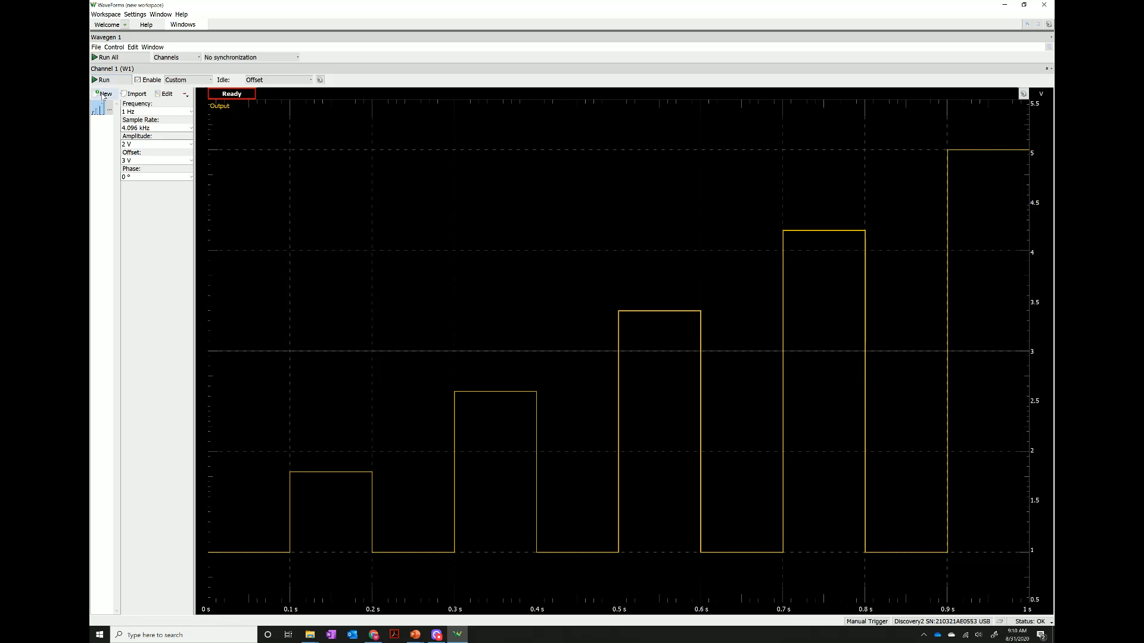
Switch channel 1 to Simple mode and choose the Custom1 waveform as its type
click(186, 81)
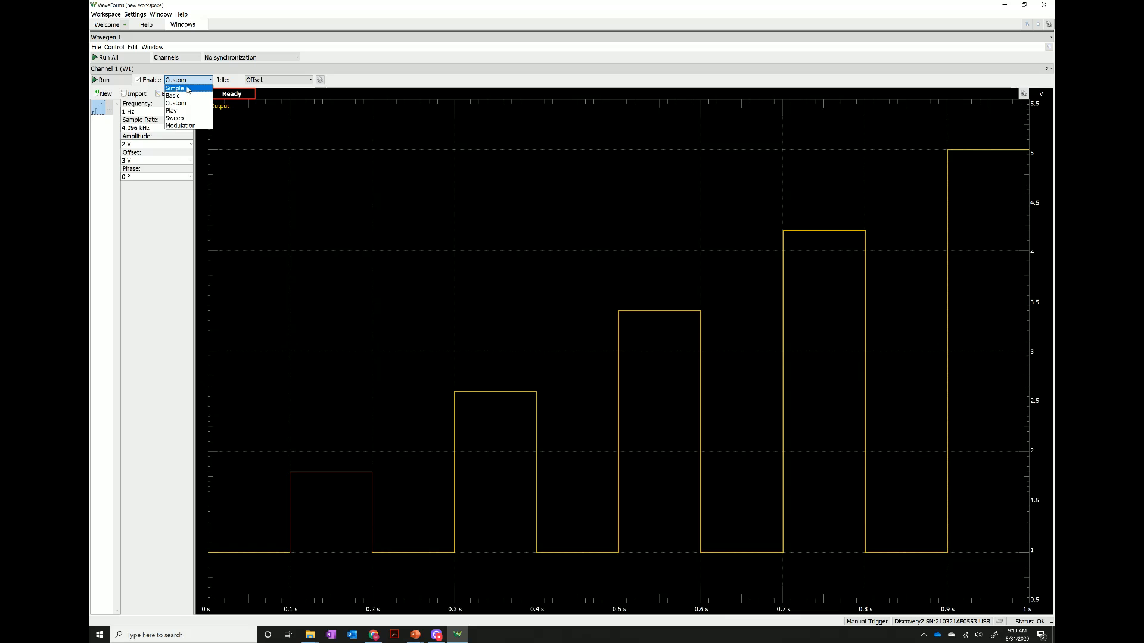
click(187, 88)
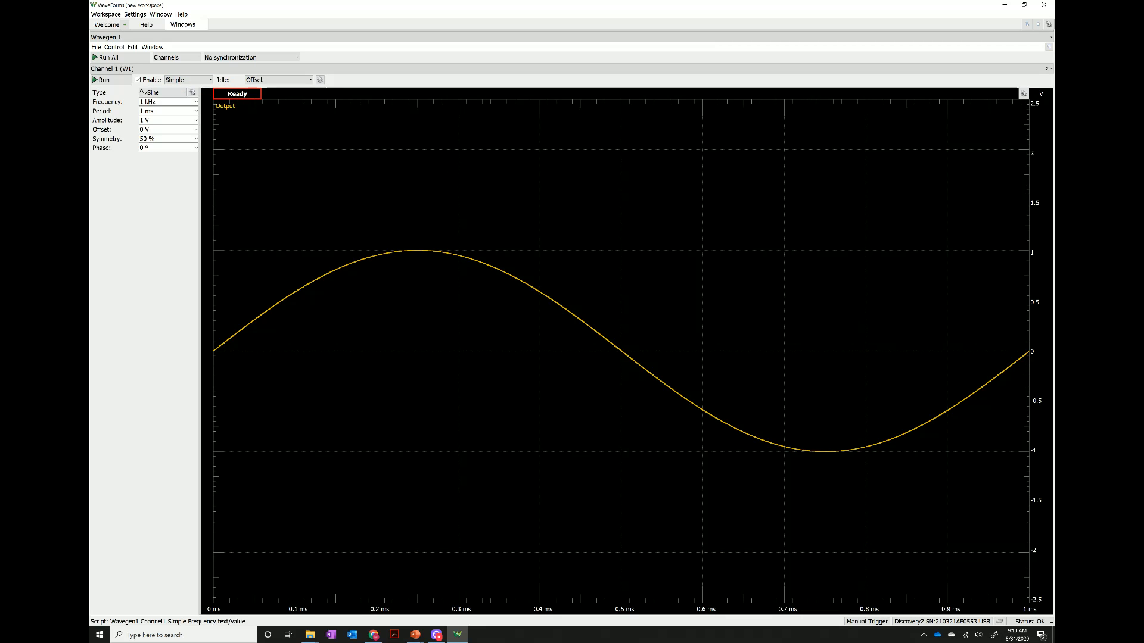
click(186, 93)
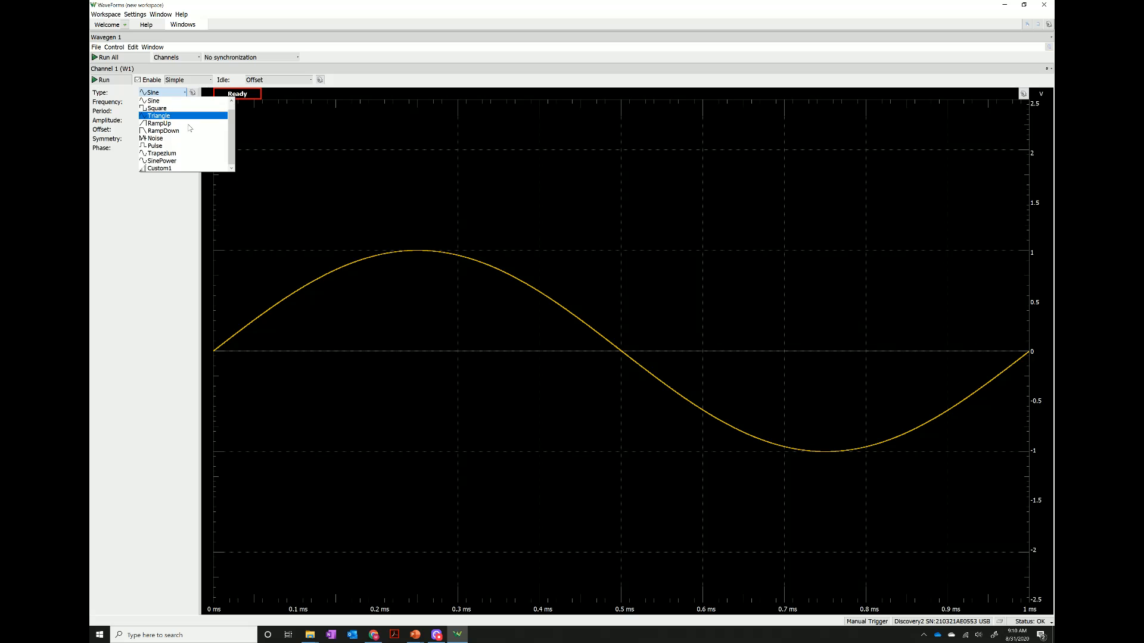
click(174, 169)
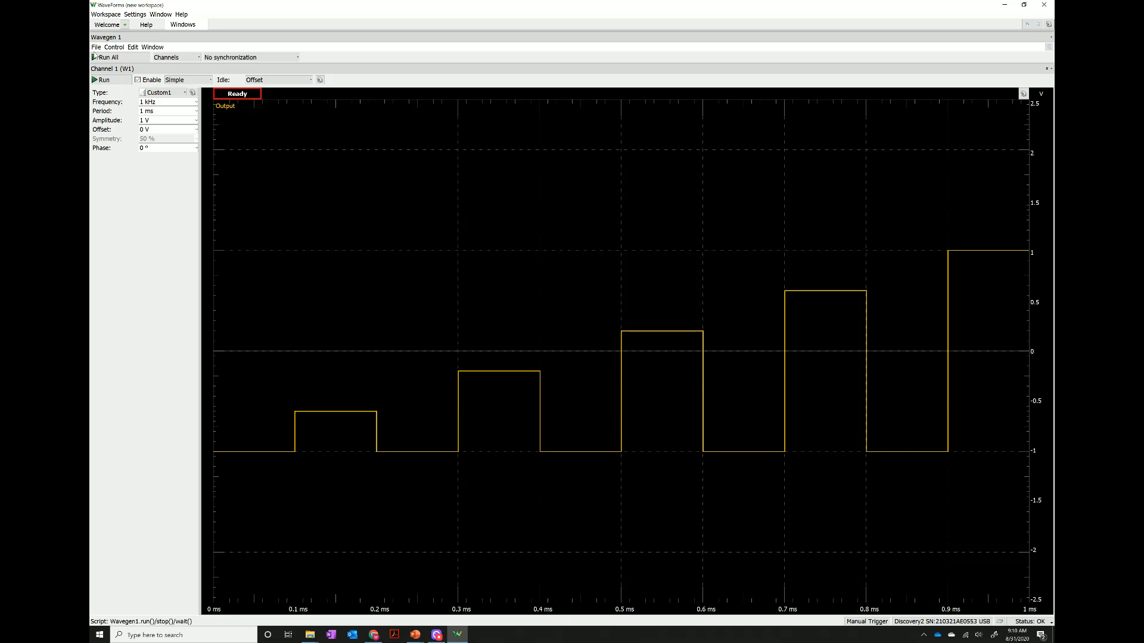
Set the Custom1 signal's amplitude to 2 V and its offset to 3 V
click(196, 120)
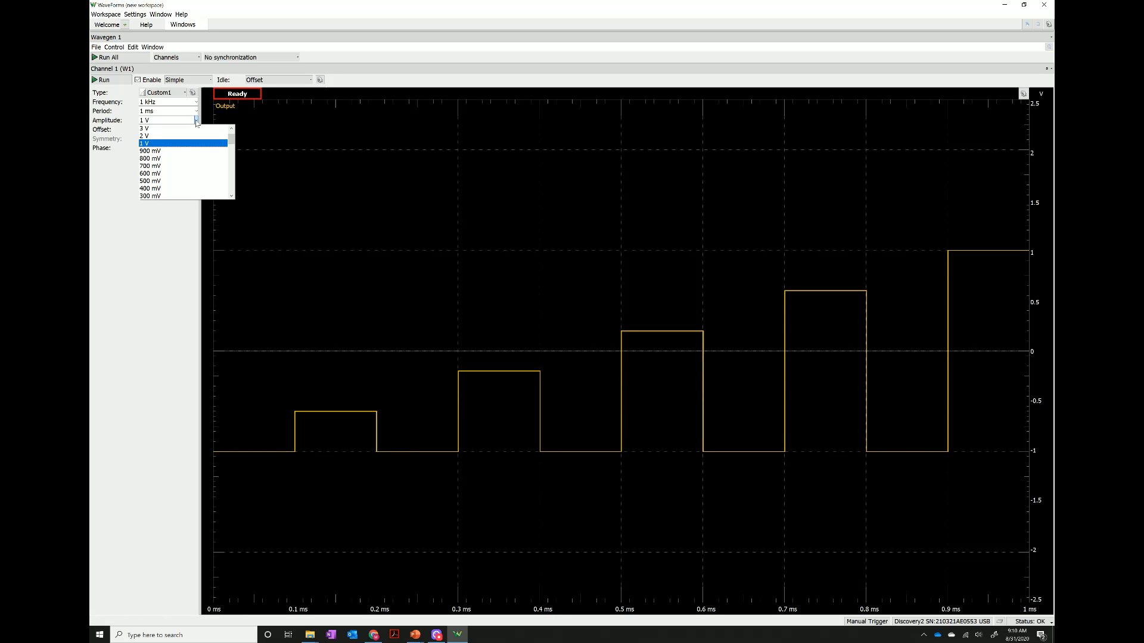
click(176, 137)
click(196, 130)
scroll(177, 152, up, 2)
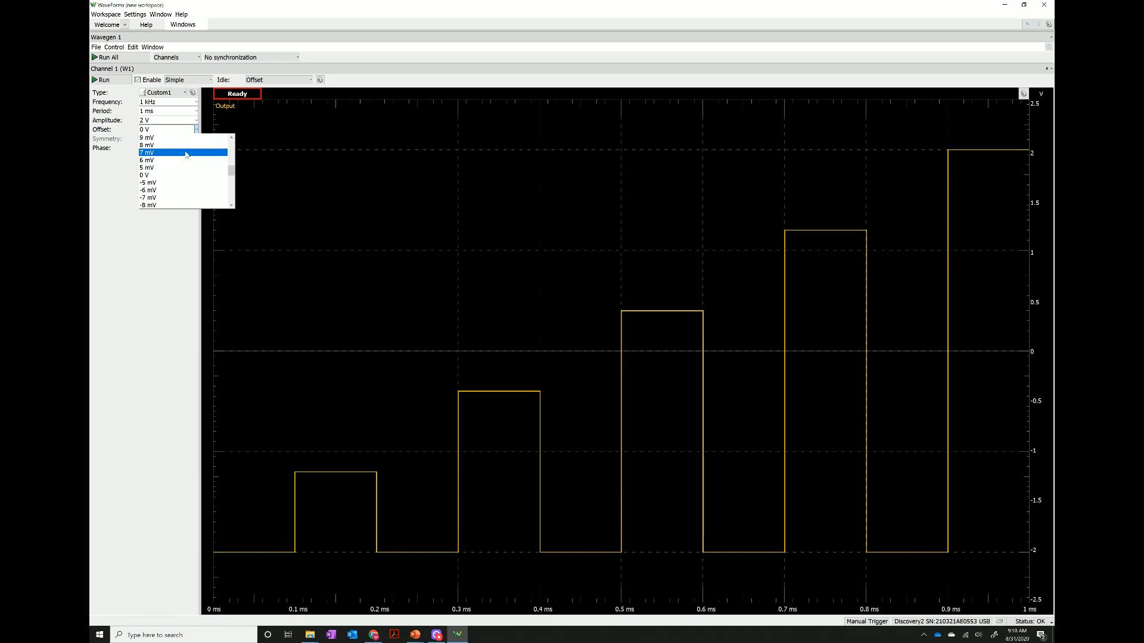
click(176, 151)
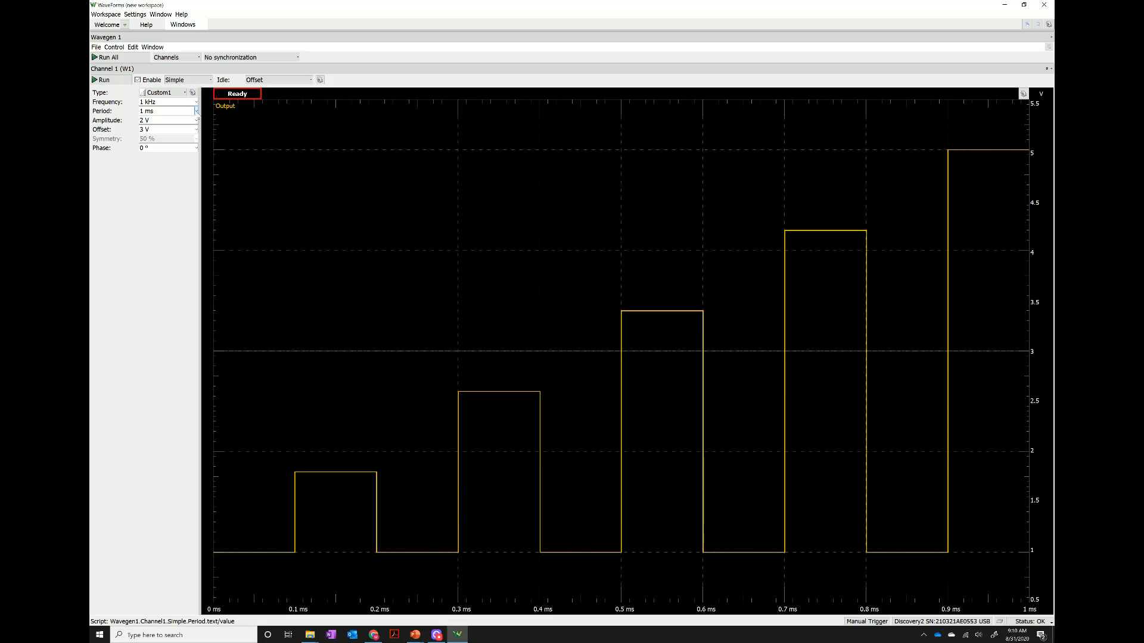
Set the signal's period to 5 s and start the channel 1 output
click(196, 111)
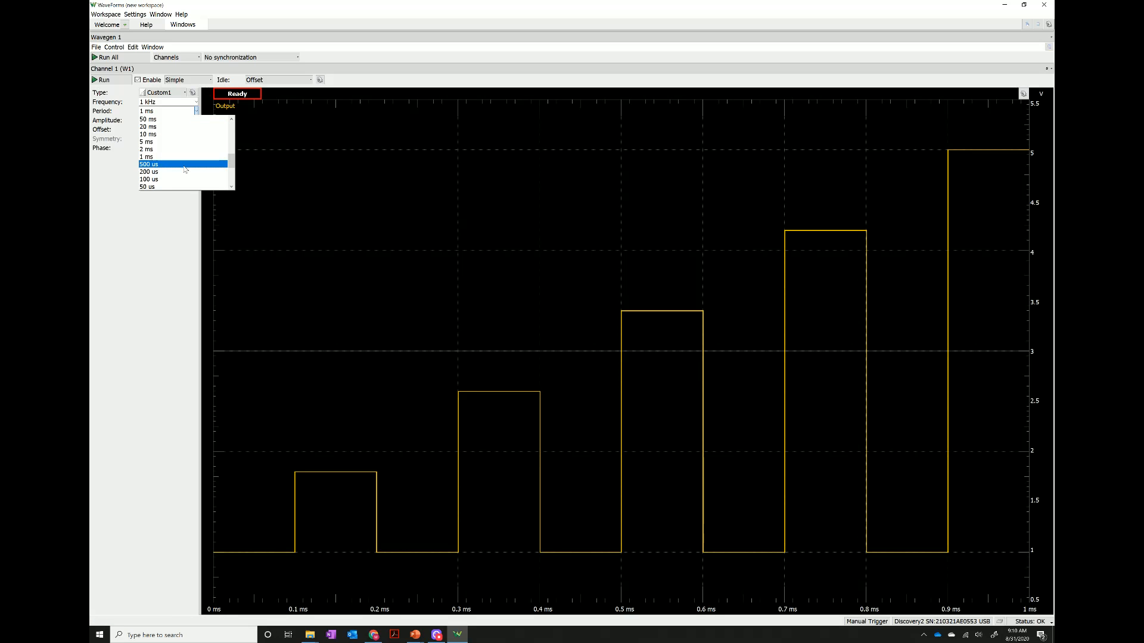
scroll(186, 167, up, 3)
scroll(173, 170, up, 2)
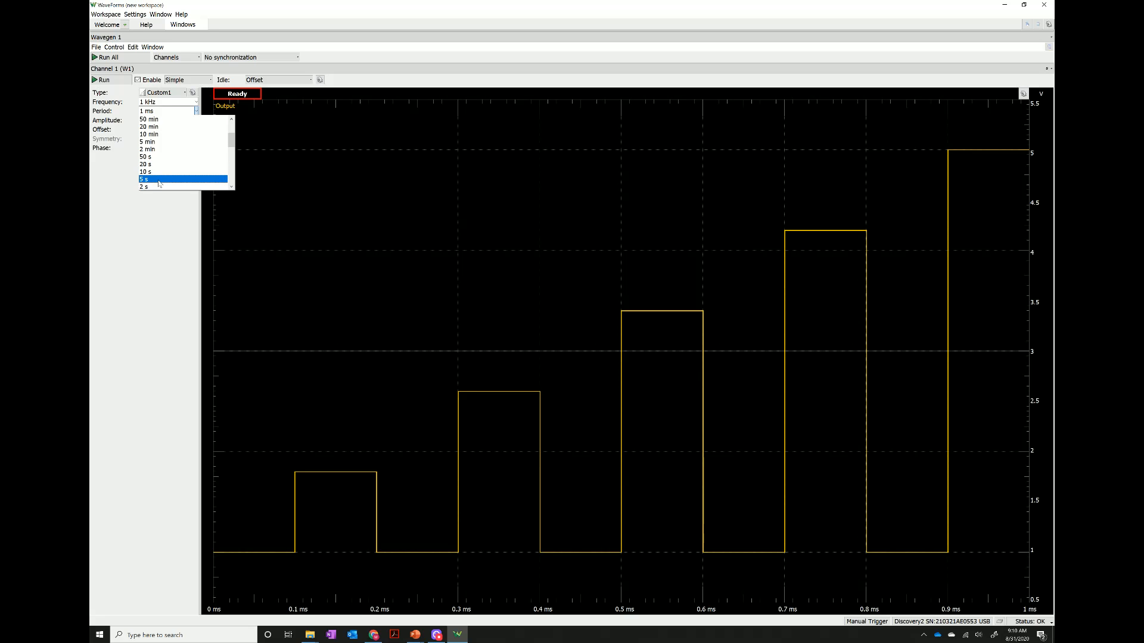
click(159, 179)
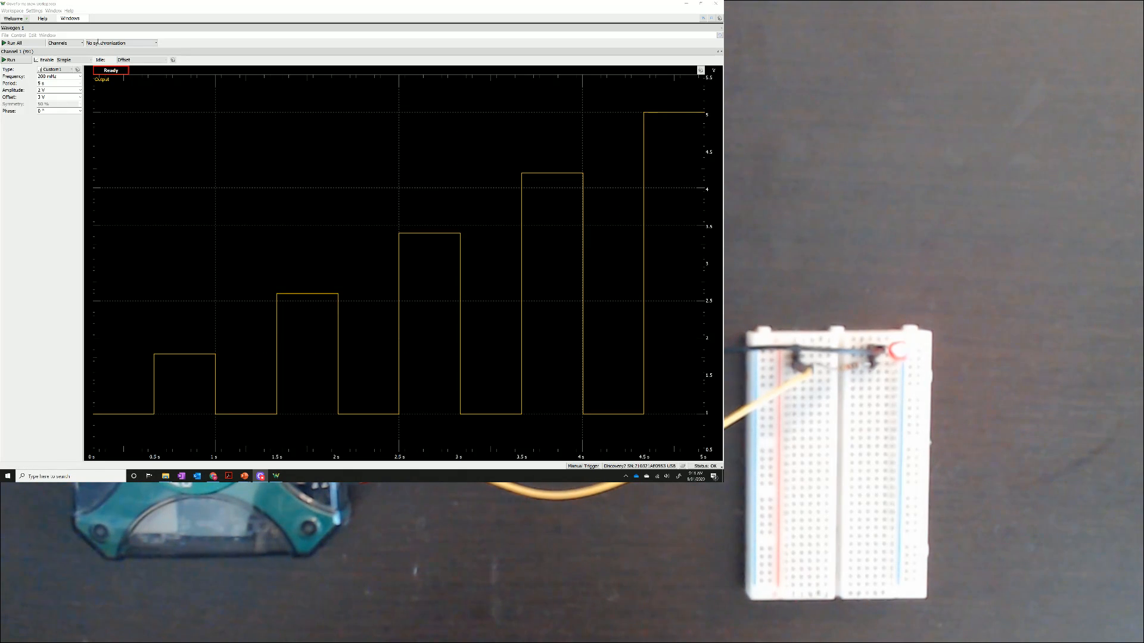
click(13, 60)
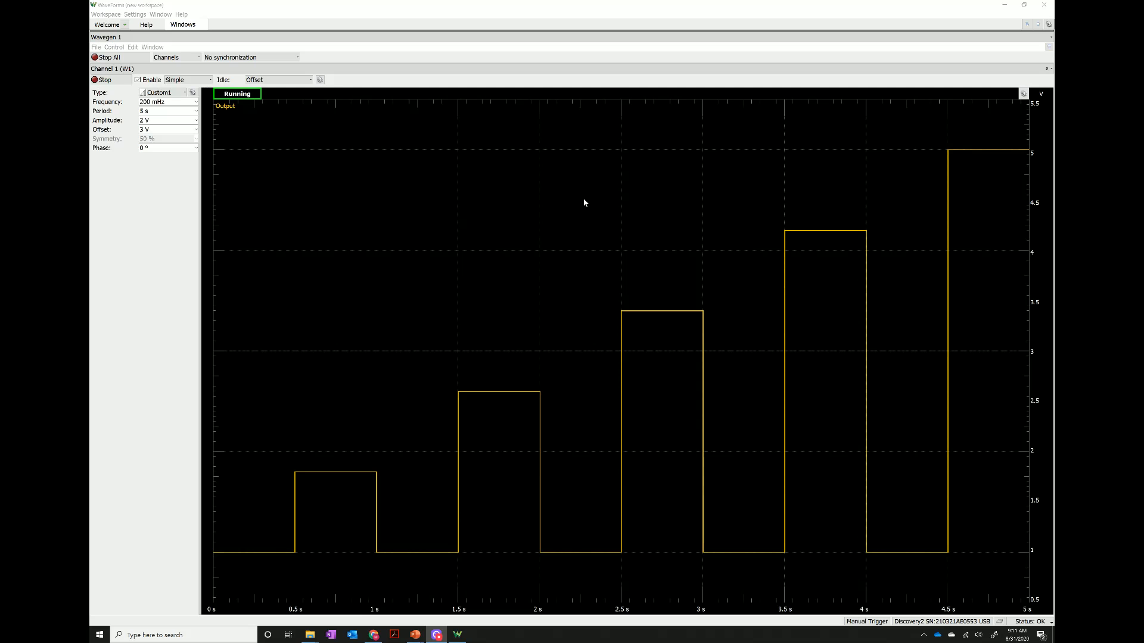
Look through channel 1's Play, Sweep and Modulation modes, leaving it on Modulation
click(206, 81)
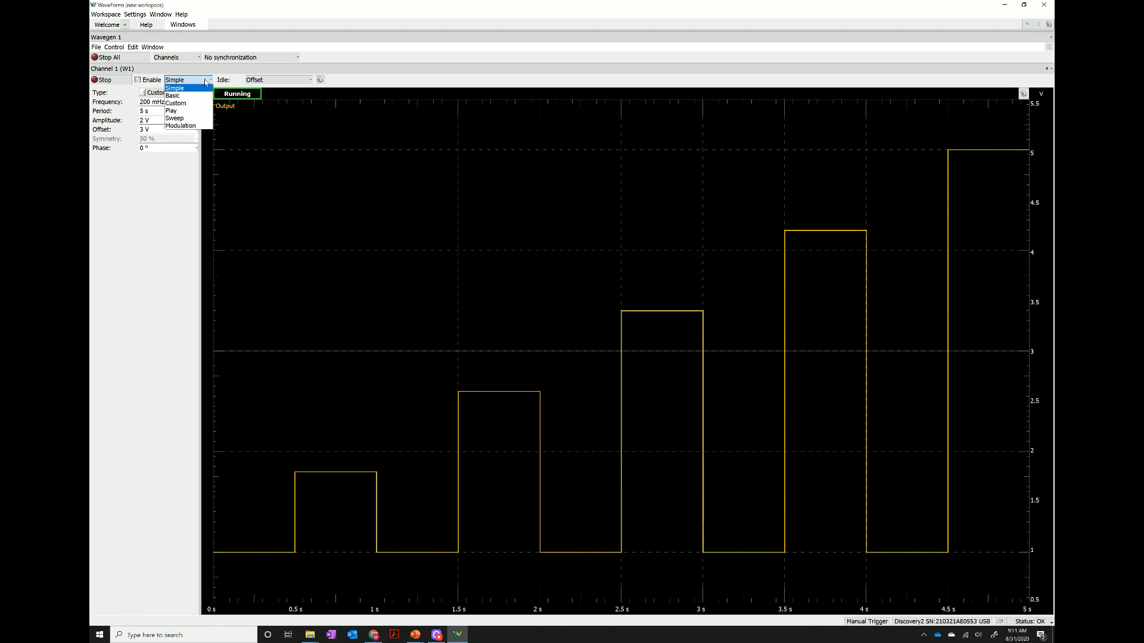
click(182, 113)
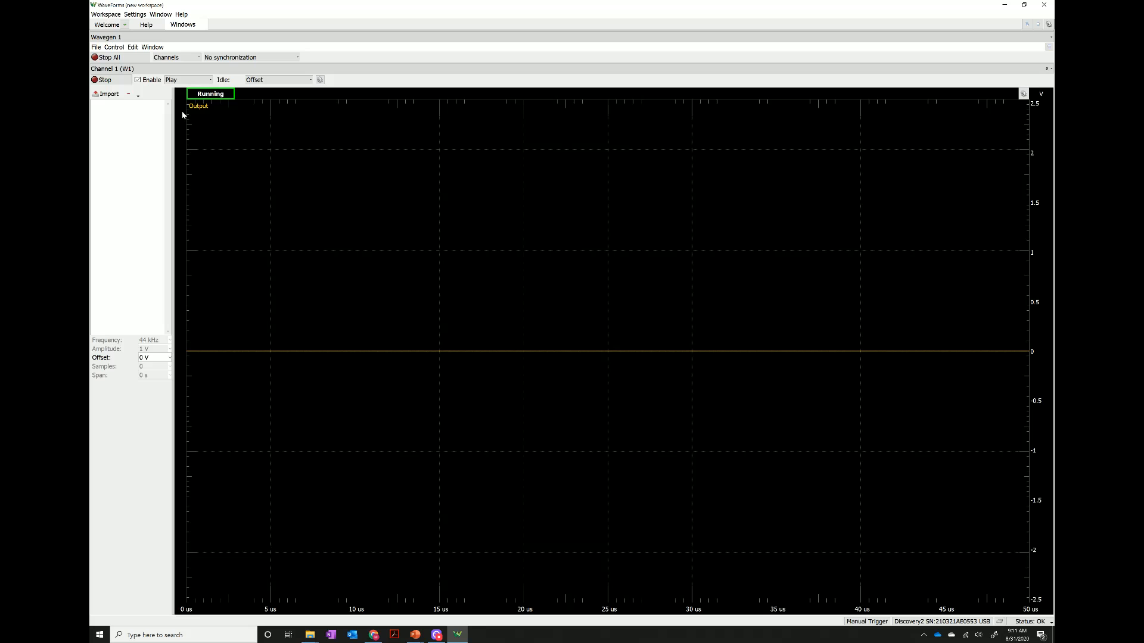
click(202, 80)
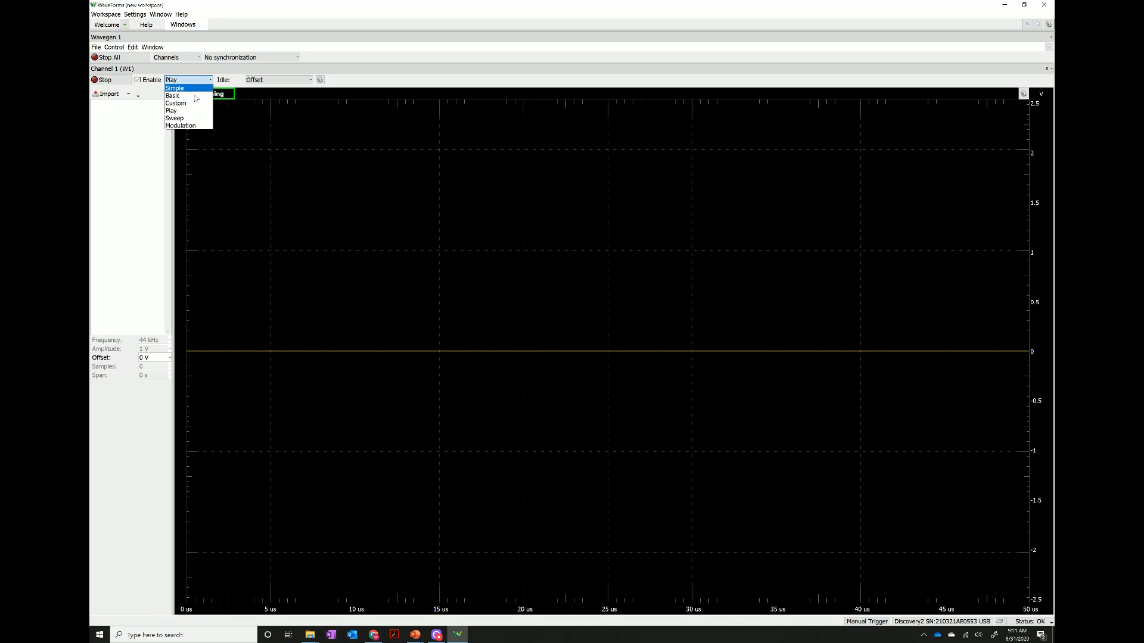
click(188, 120)
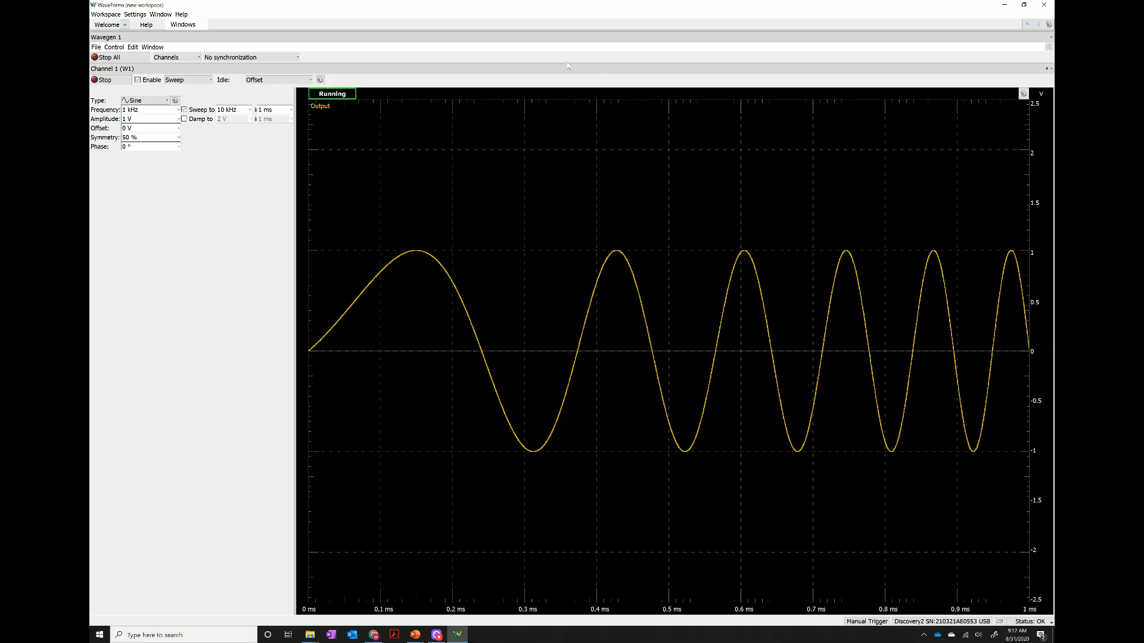
click(196, 83)
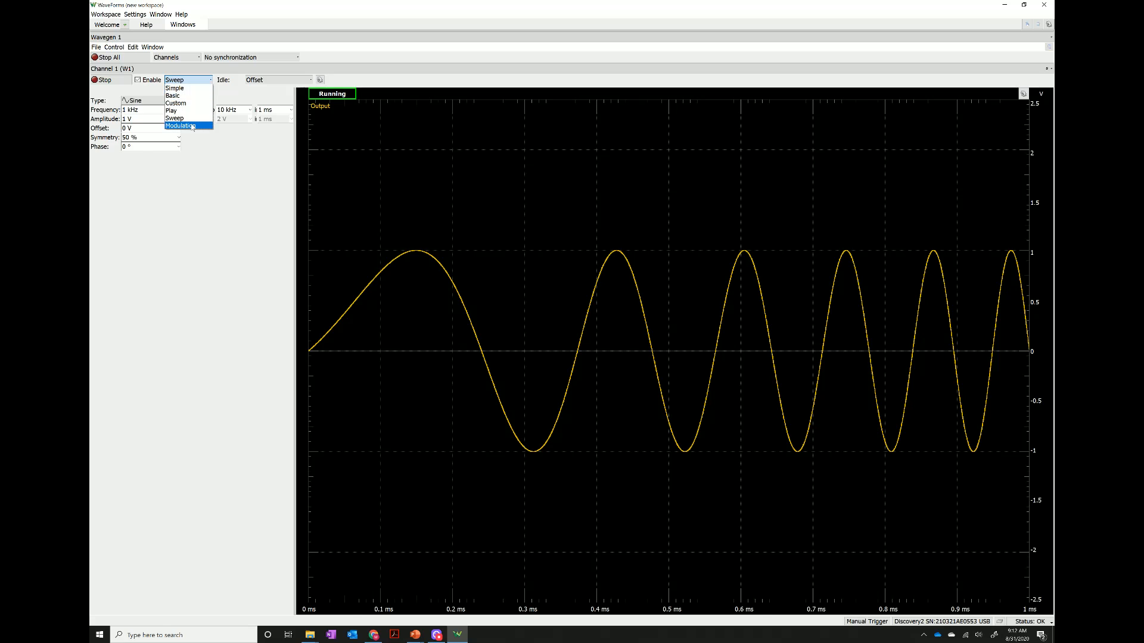
click(191, 125)
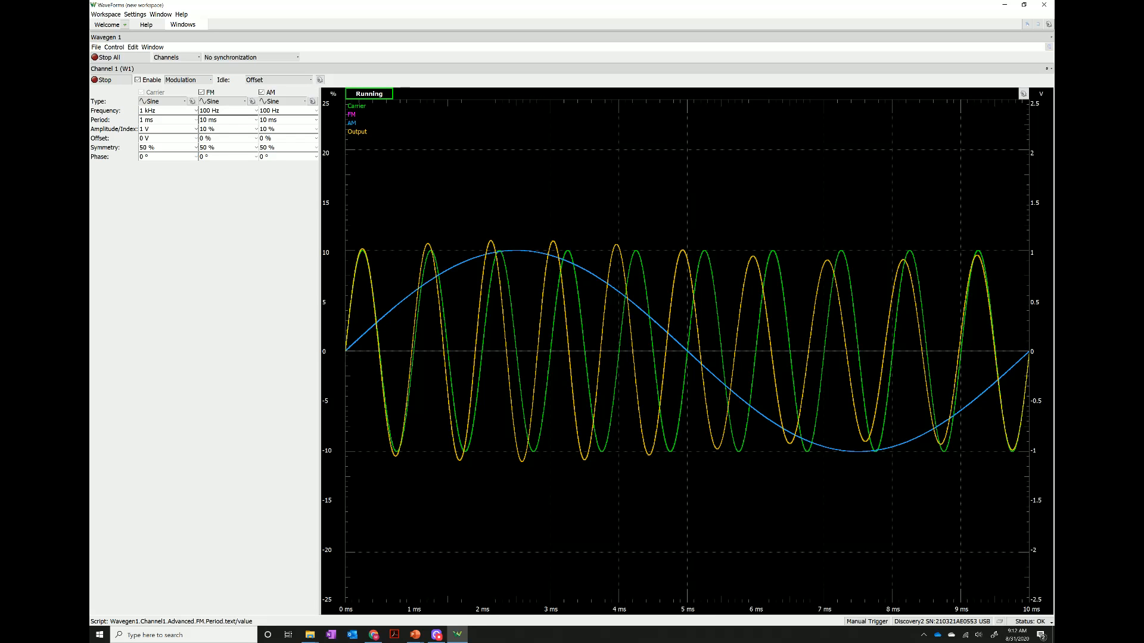